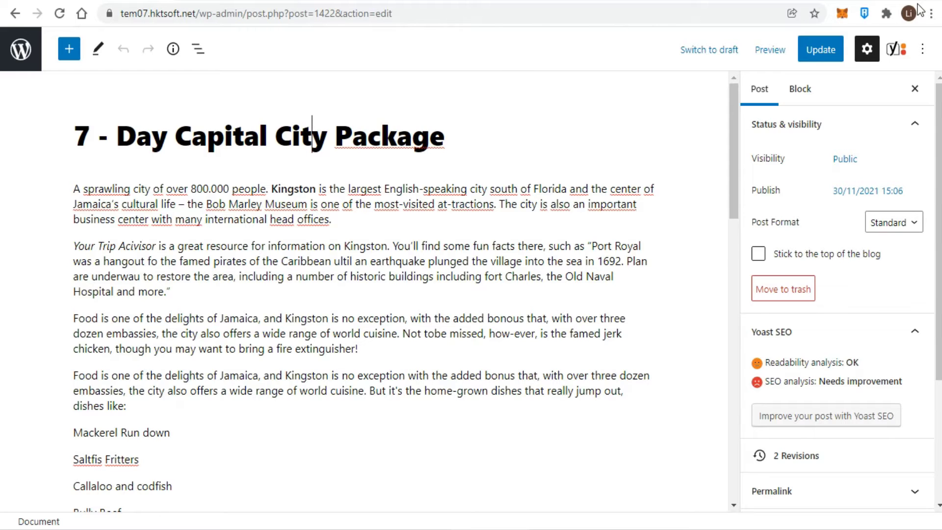
Step: Hide the right-hand settings sidebar with Ctrl+Shift+comma so the post text fills the editor
key(ctrl+shift+comma)
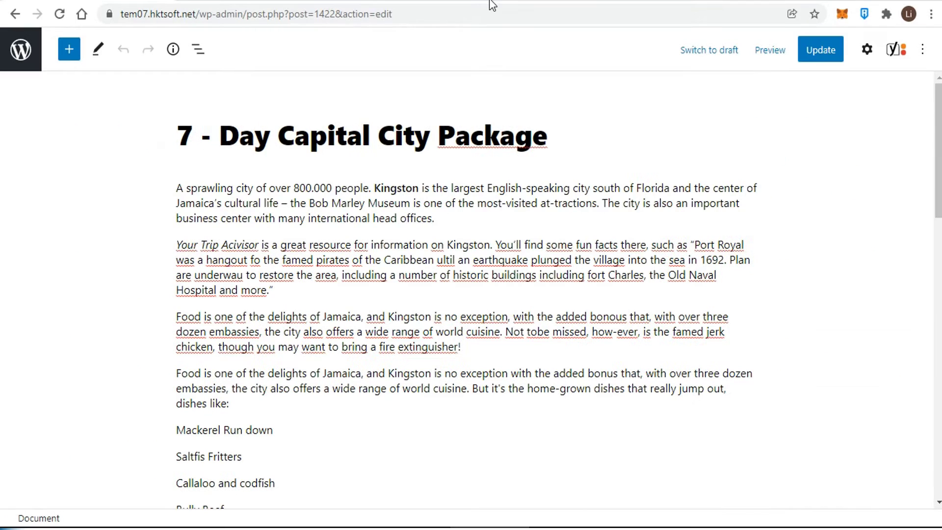
Step: Return to the All Posts list and reopen '7 - Day Capital City Package' for editing
click(20, 49)
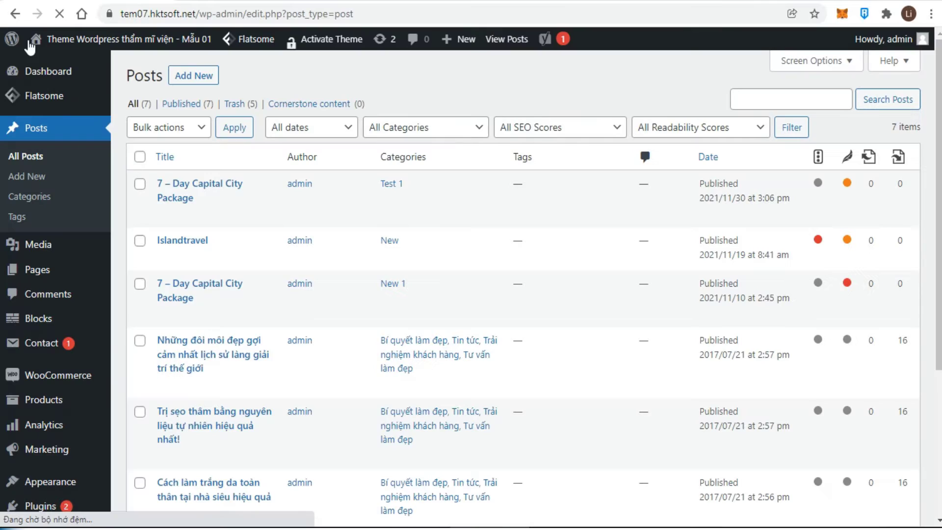
click(164, 218)
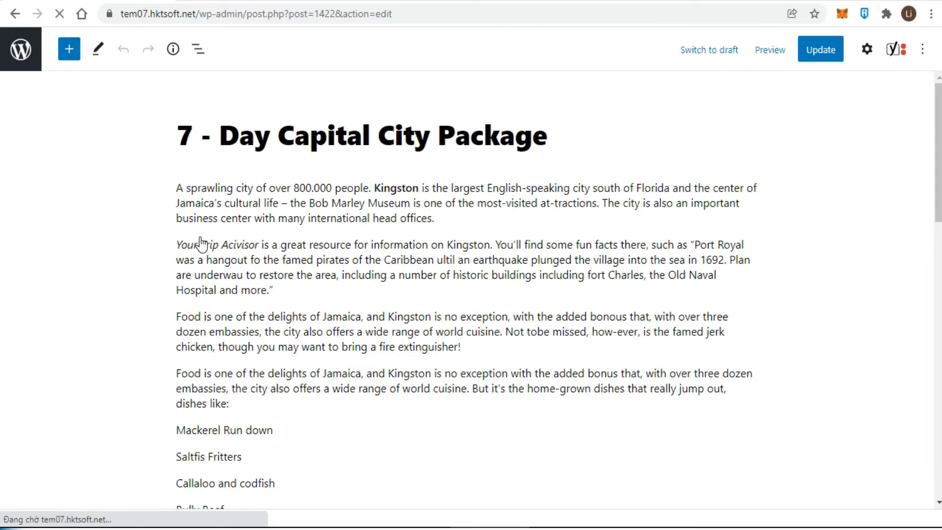
Step: Browse the inserter's Blocks and Patterns lists, close it, and show the Edit/Select tools menu
click(69, 50)
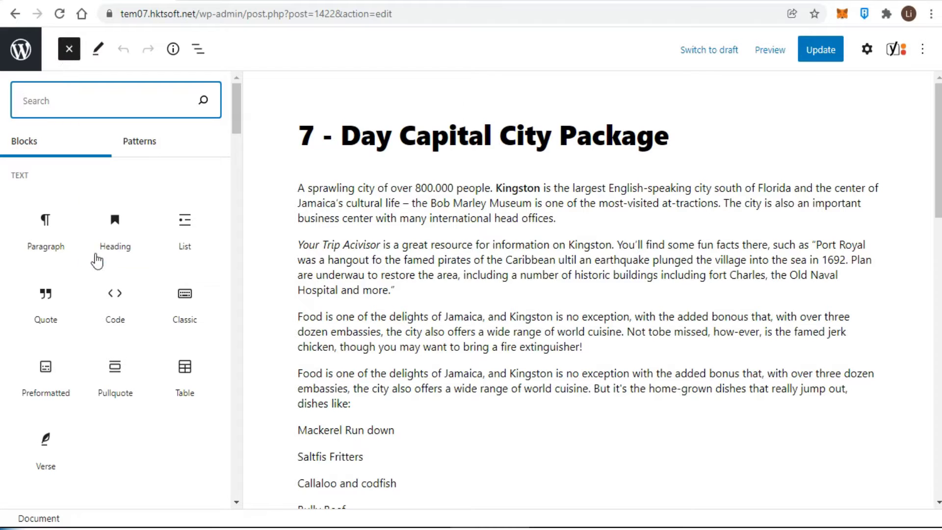
scroll(95, 262, down, 15)
scroll(97, 260, down, 20)
scroll(97, 260, up, 20)
click(141, 142)
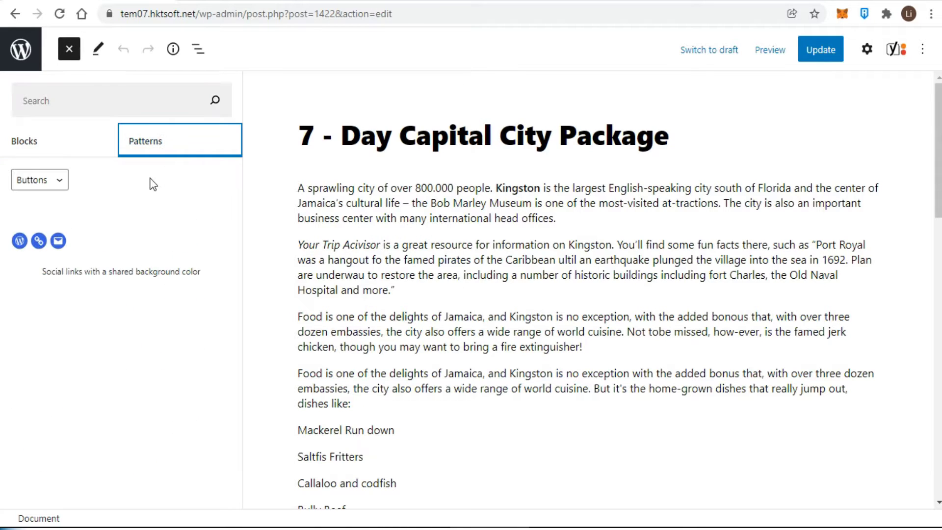
click(22, 145)
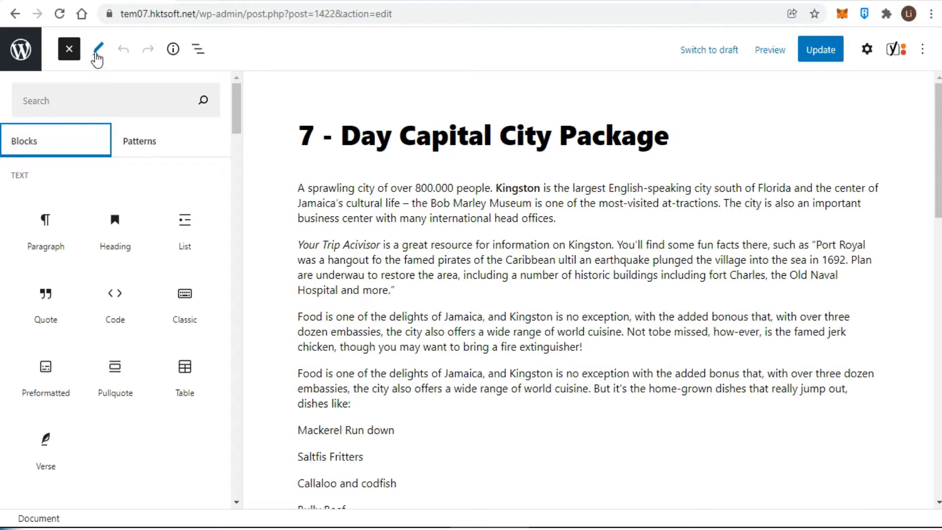
click(69, 51)
click(96, 52)
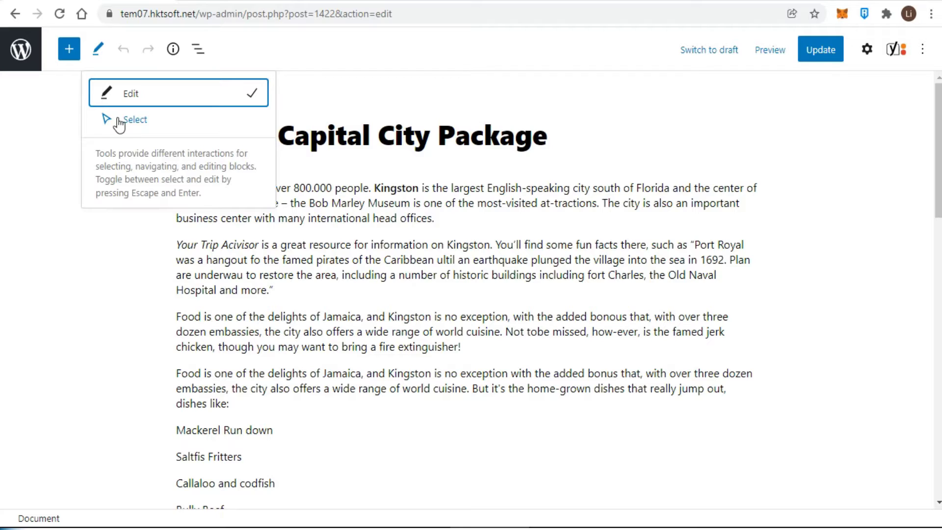
Step: View the post Details: 1365 characters, 234 words, 9 paragraphs, 9 blocks, 0 headings
click(125, 48)
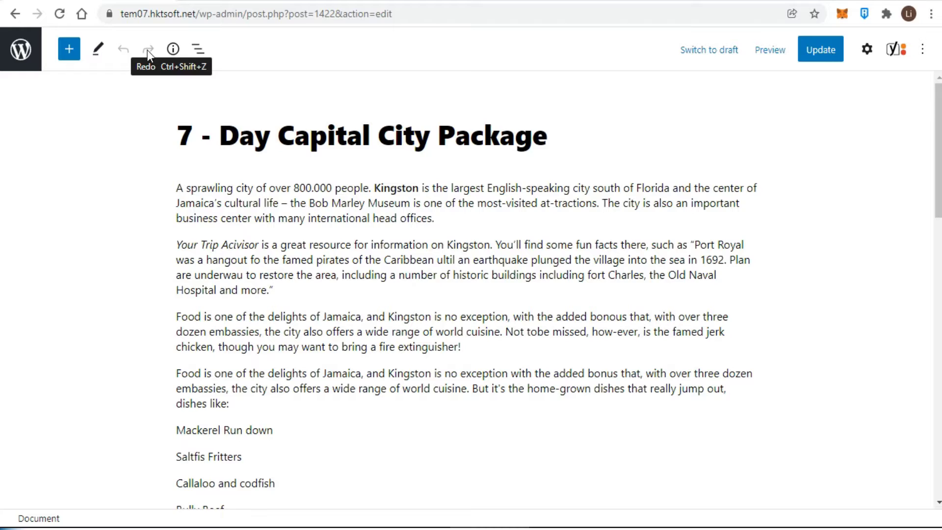
click(172, 51)
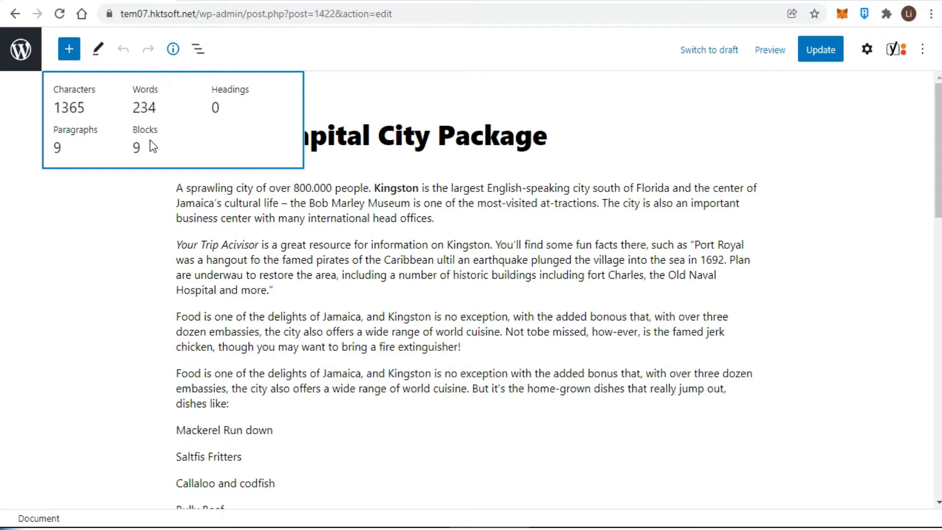
click(199, 54)
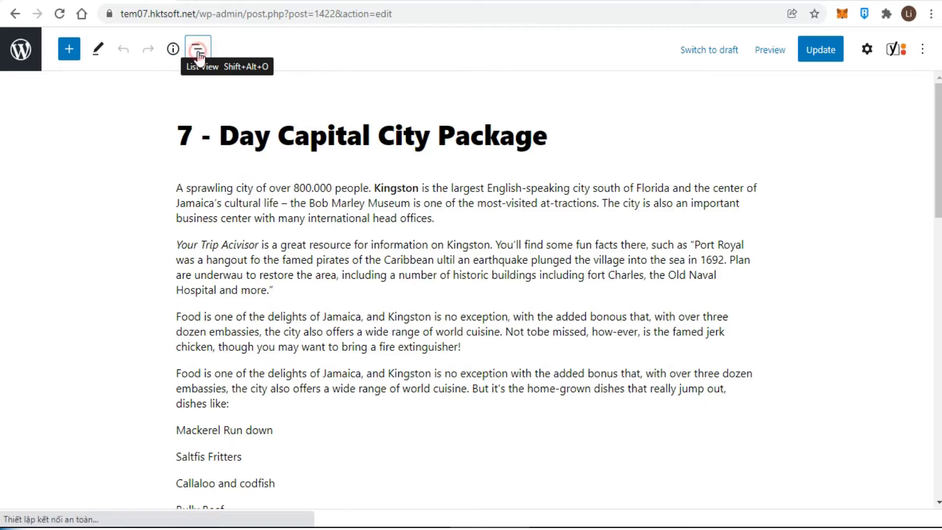
click(199, 55)
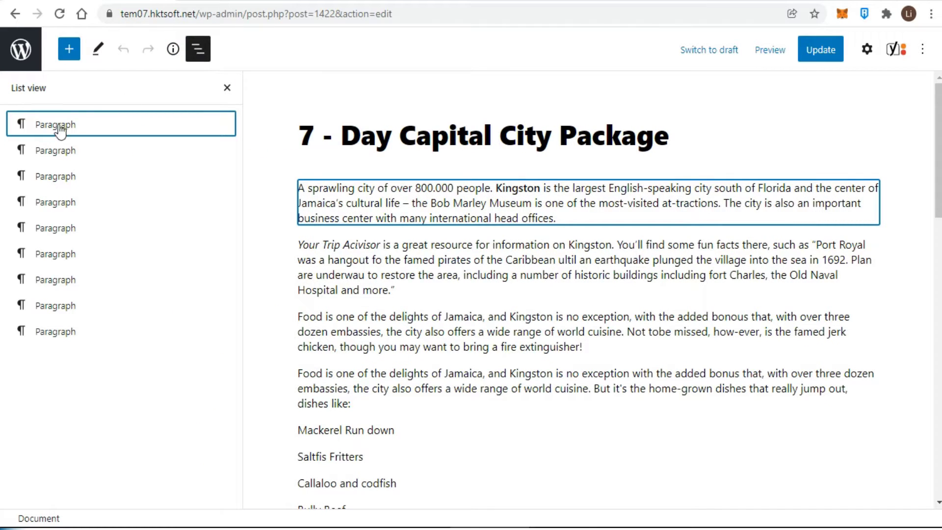
click(52, 148)
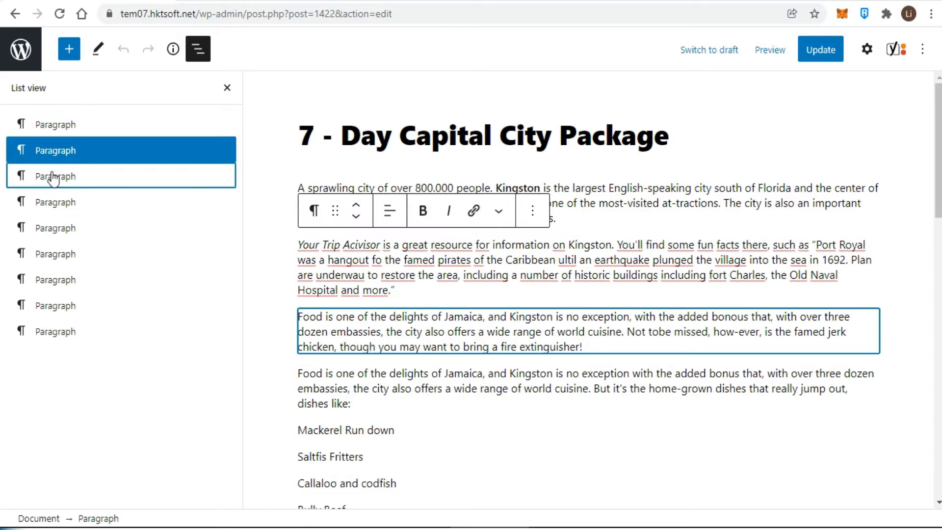
click(81, 185)
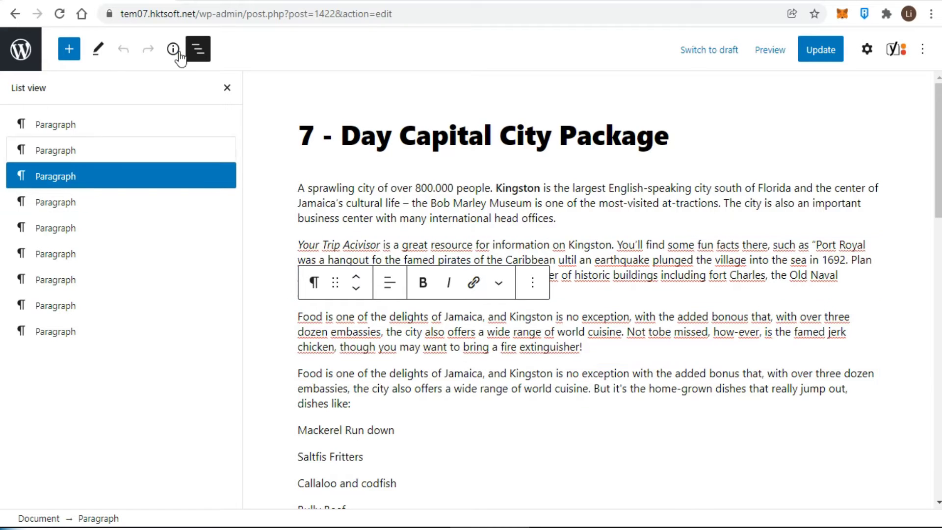
click(225, 88)
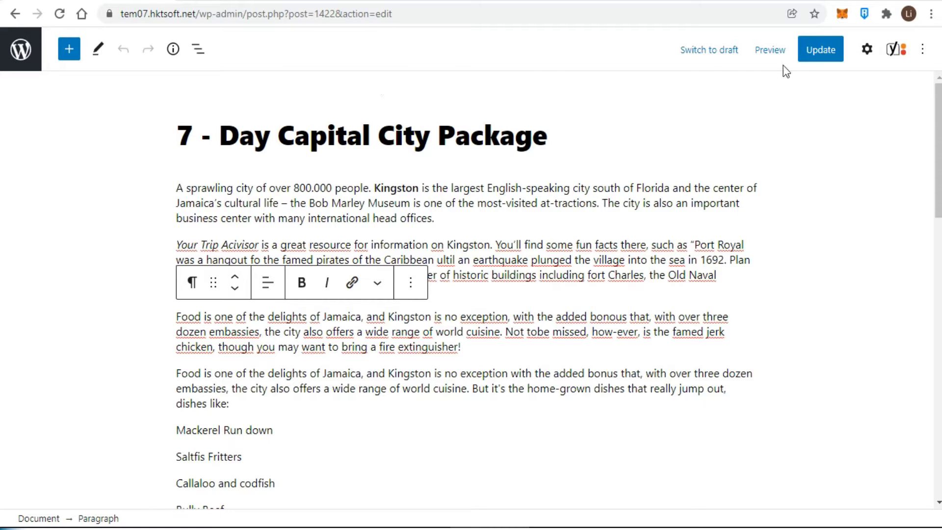
click(712, 50)
click(599, 94)
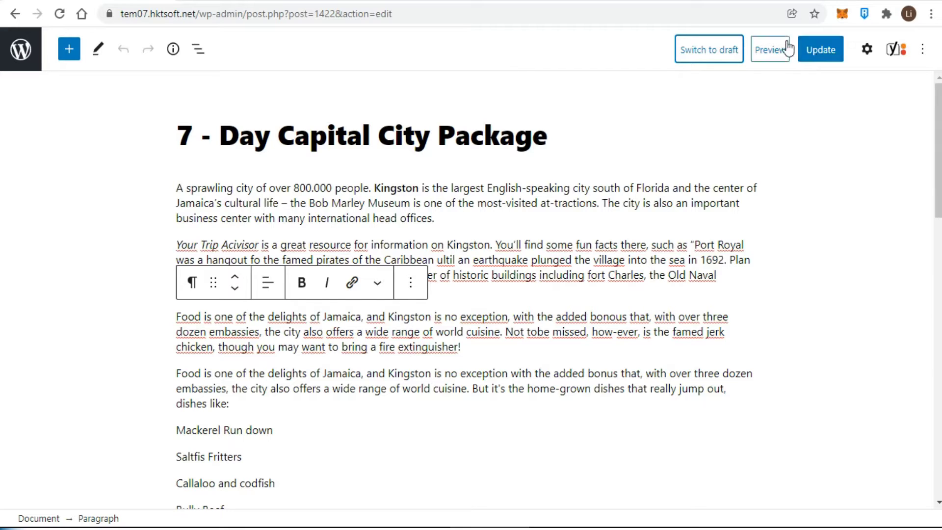
Step: Show the Settings sidebar on its Post tab and look through the editor's ⋮ Options menu
click(866, 49)
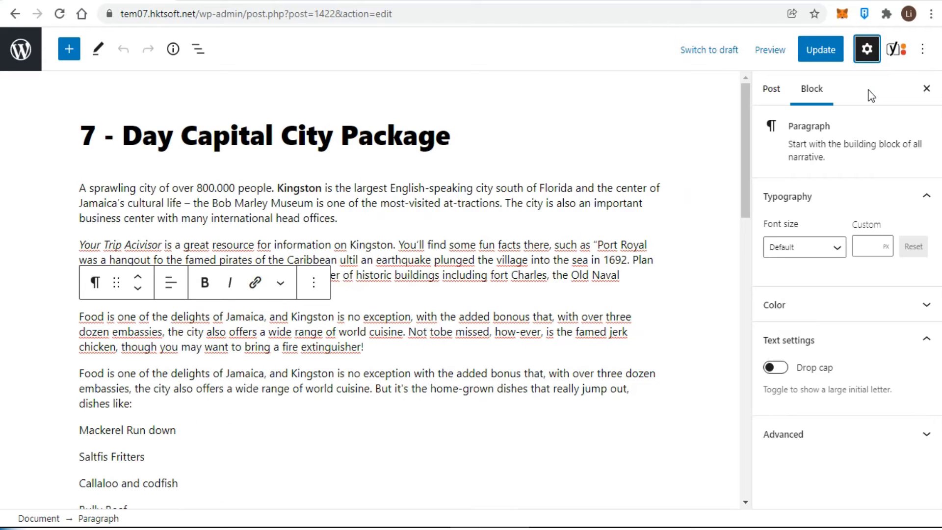
click(770, 88)
scroll(858, 203, down, 3)
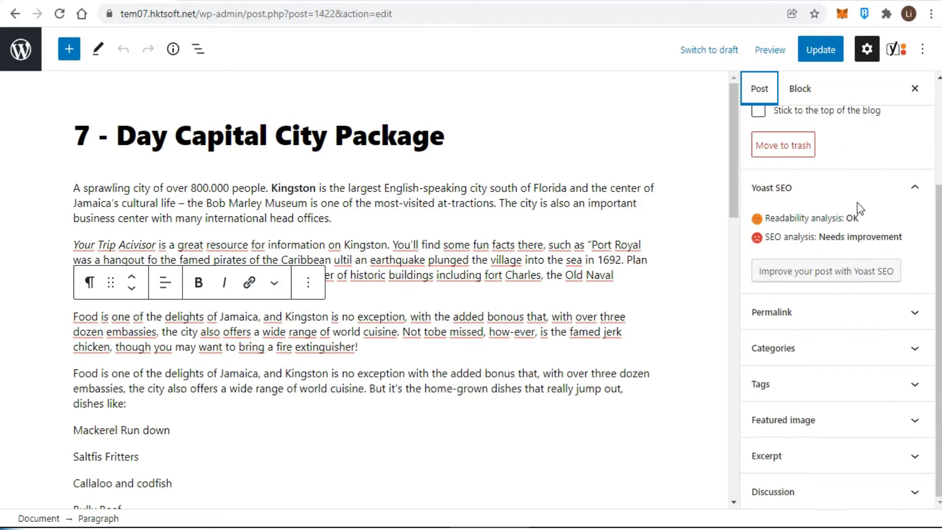
scroll(858, 202, up, 3)
click(922, 49)
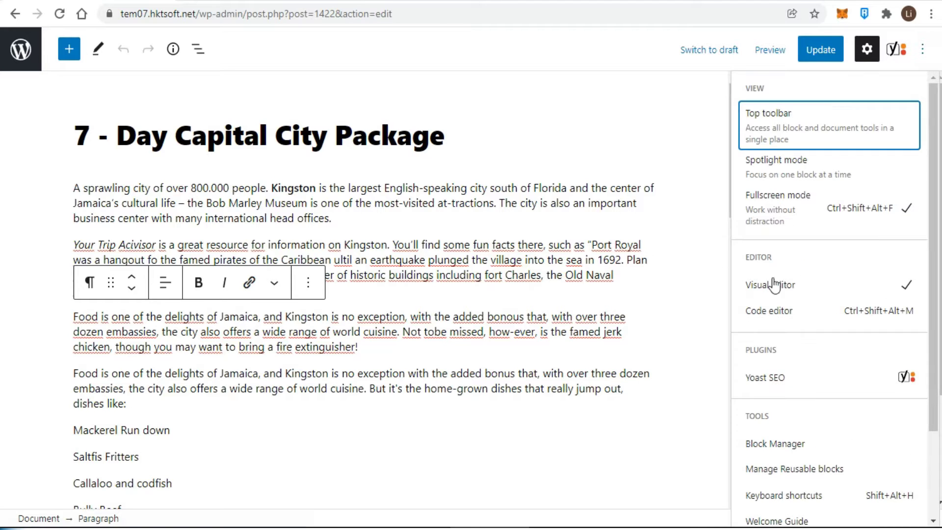
scroll(830, 271, down, 2)
scroll(830, 271, up, 2)
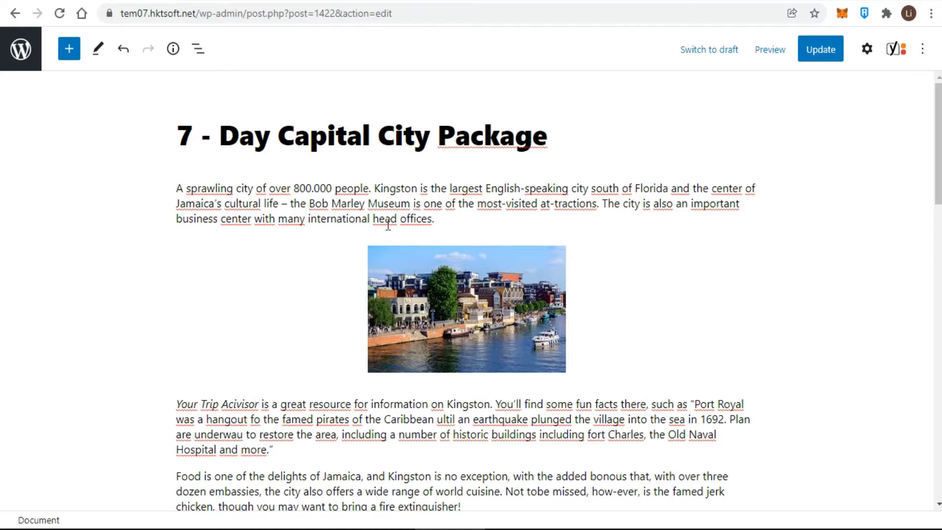
Step: Bold 'Kingston' in the first paragraph and italicise 'Your Trip Acivisor' in the second
drag(176, 403, 259, 397)
click(326, 370)
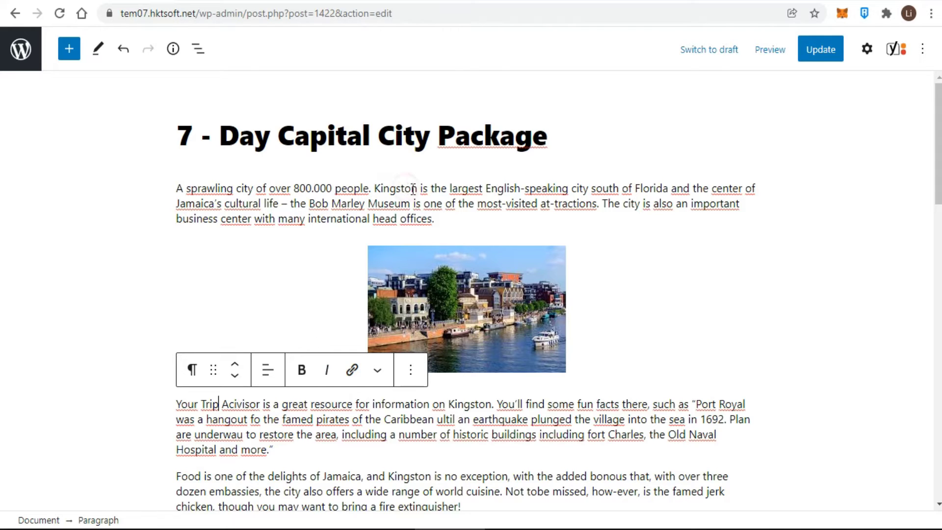
drag(416, 189, 374, 189)
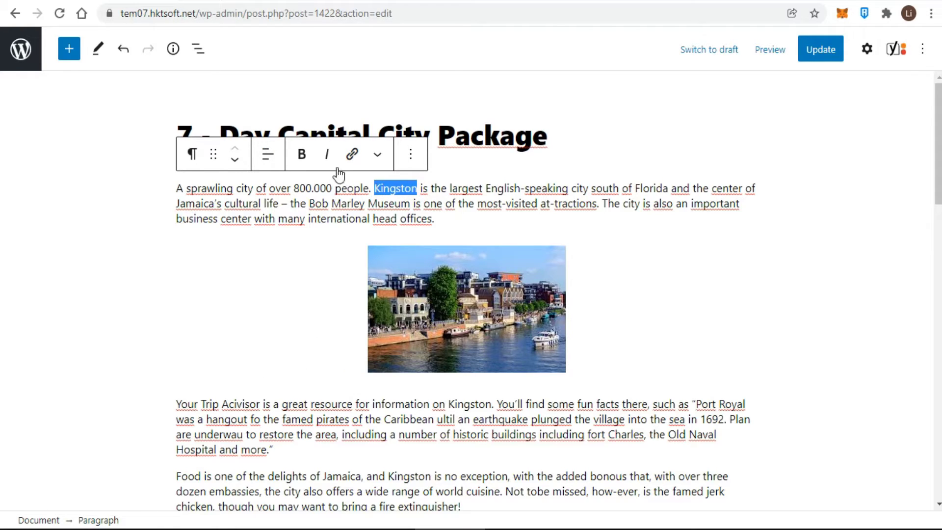
click(301, 154)
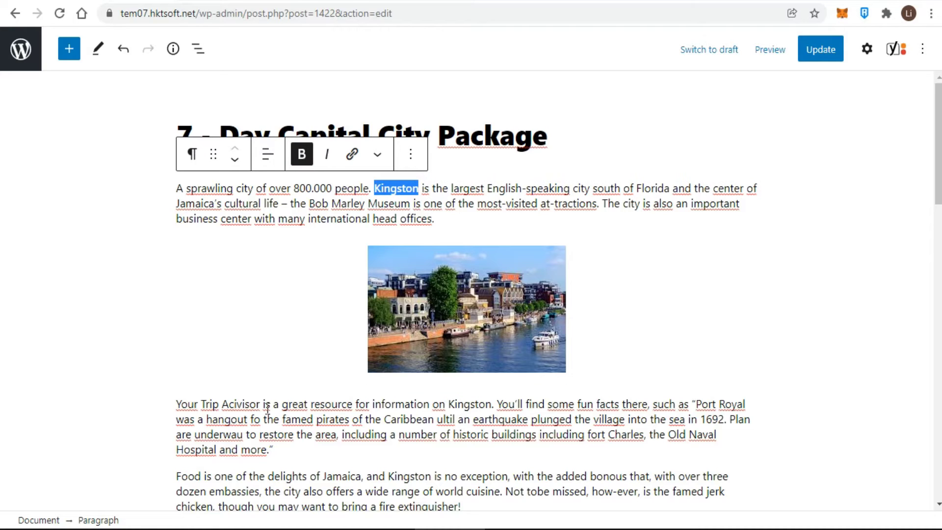
drag(261, 405, 176, 404)
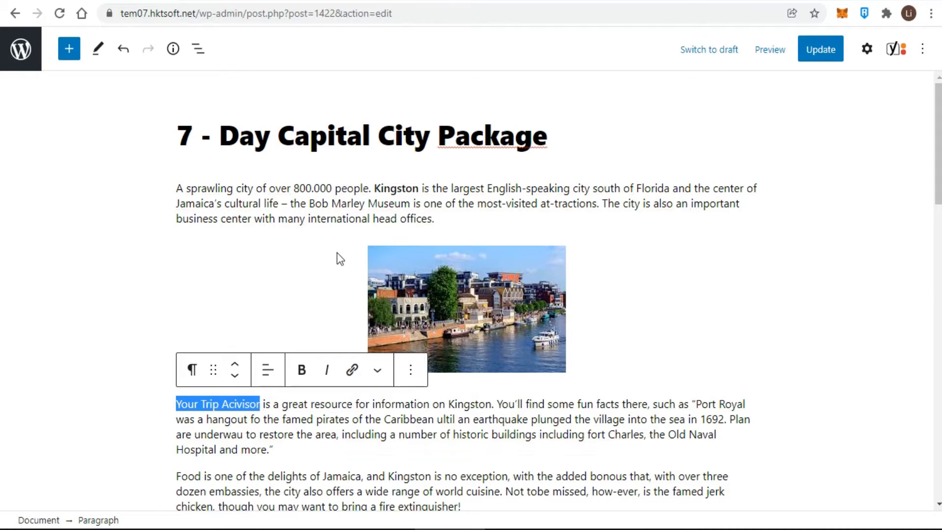
click(327, 369)
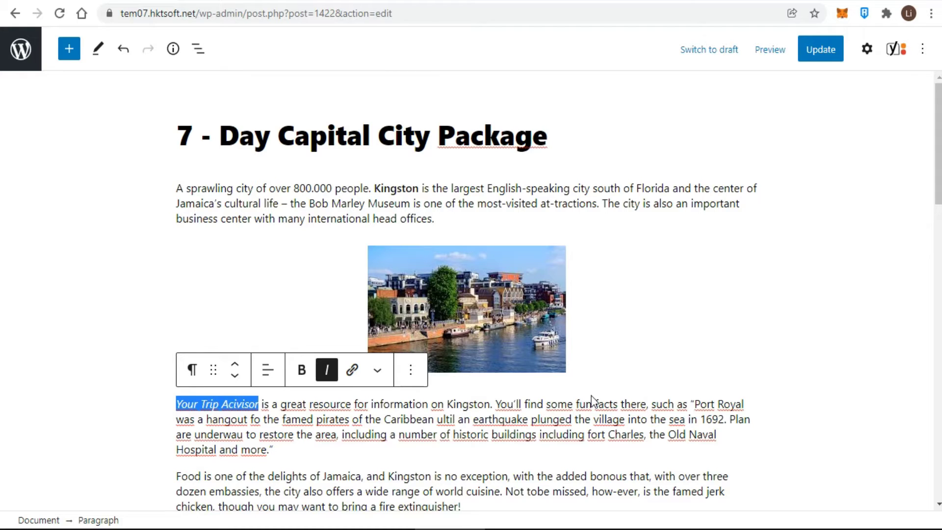
click(923, 52)
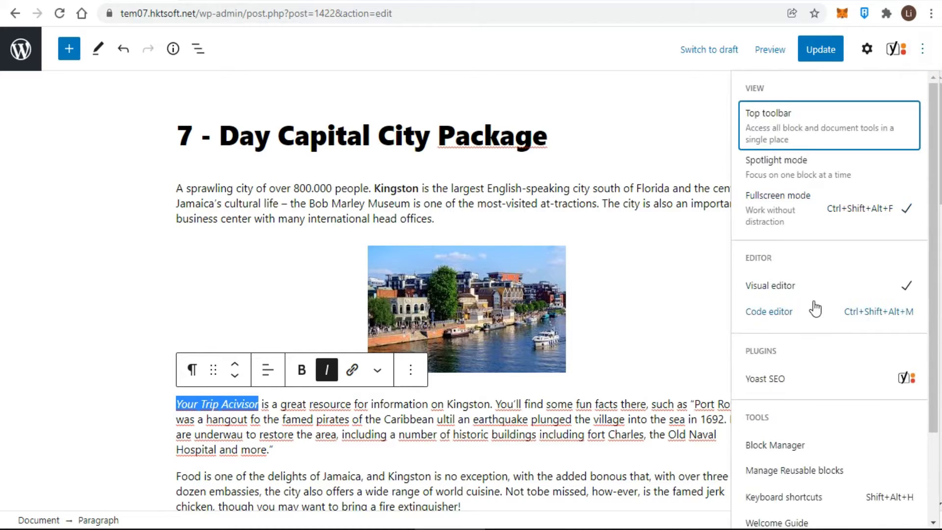
scroll(814, 343, down, 3)
click(775, 383)
scroll(563, 242, down, 8)
scroll(562, 242, down, 5)
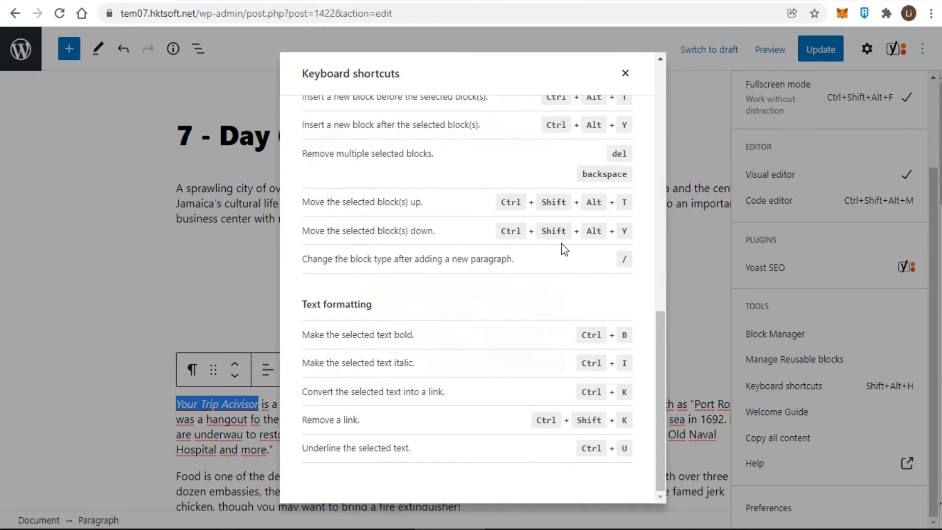
click(624, 73)
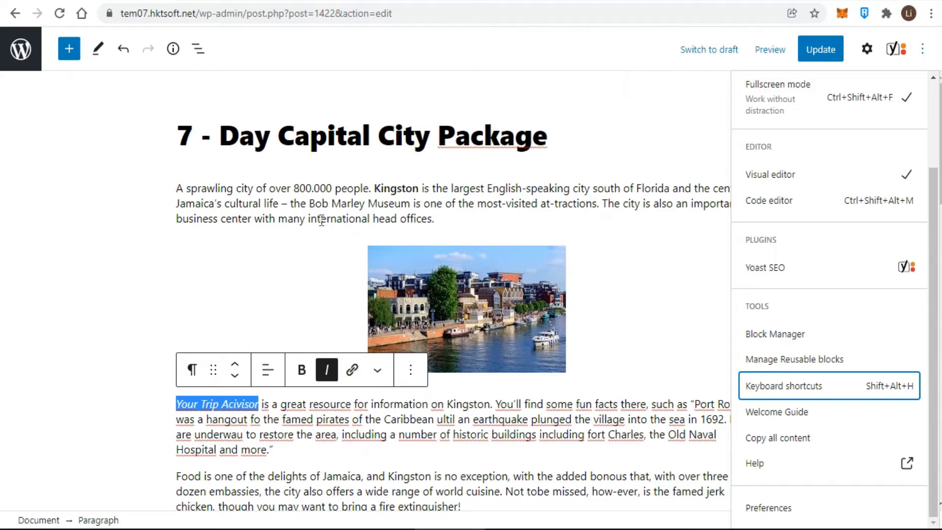
double_click(396, 188)
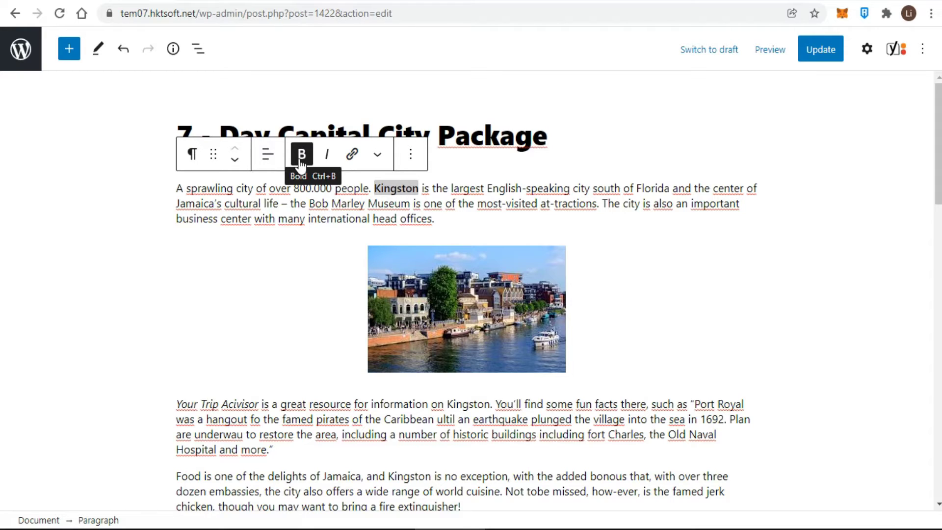
click(368, 189)
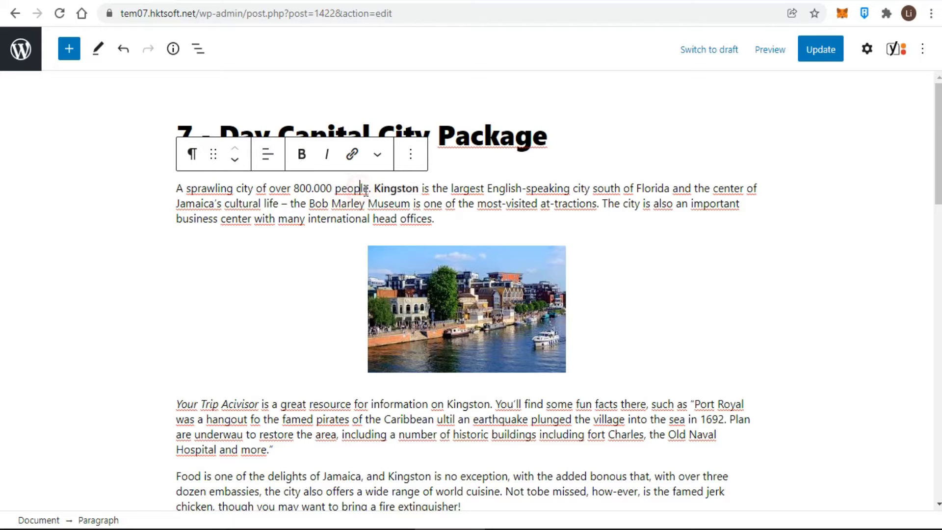
drag(371, 189, 171, 188)
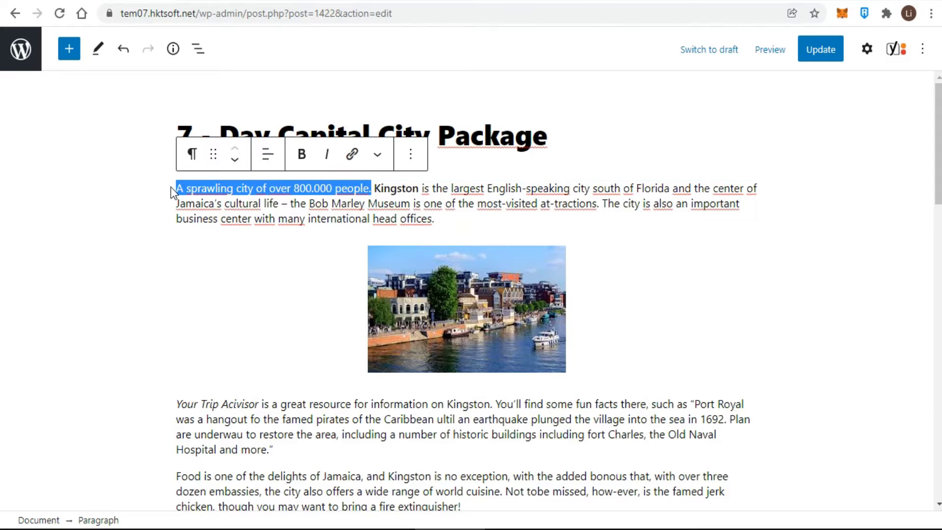
key(ctrl+u)
click(220, 276)
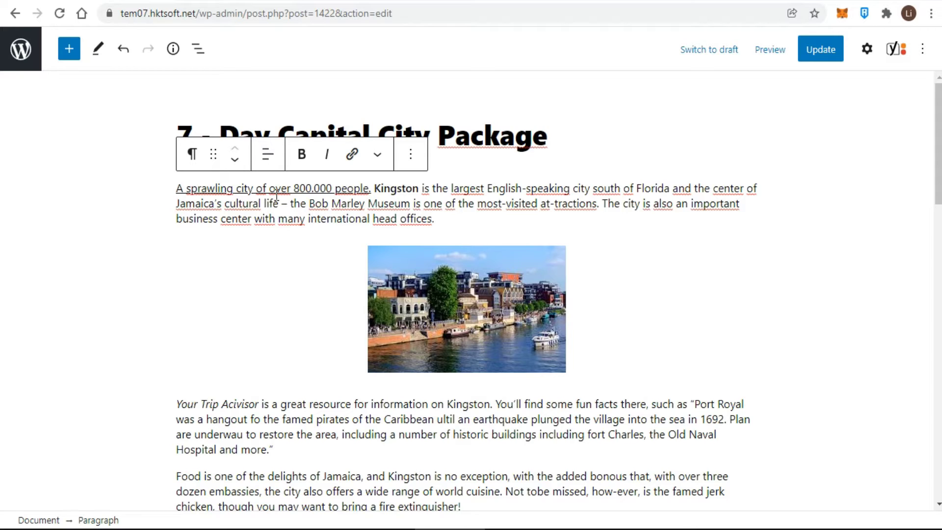
key(ctrl+z)
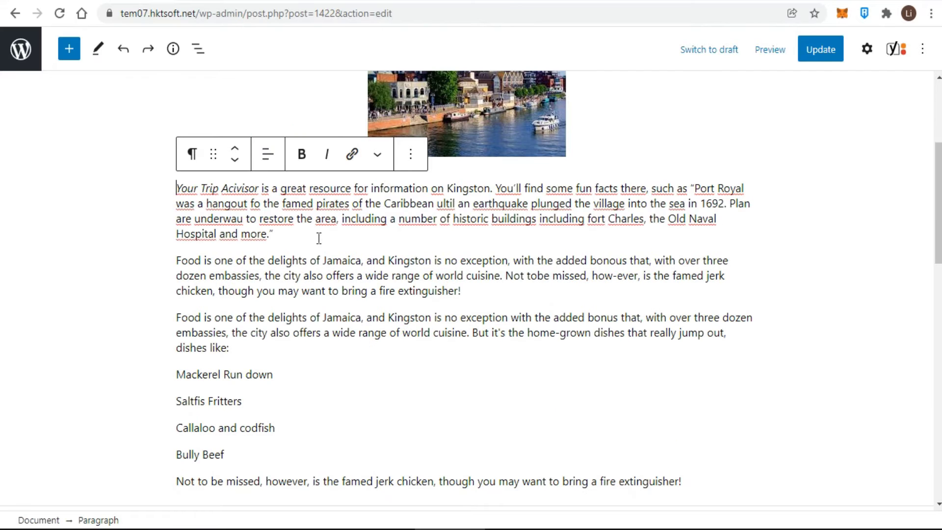
scroll(305, 256, up, 3)
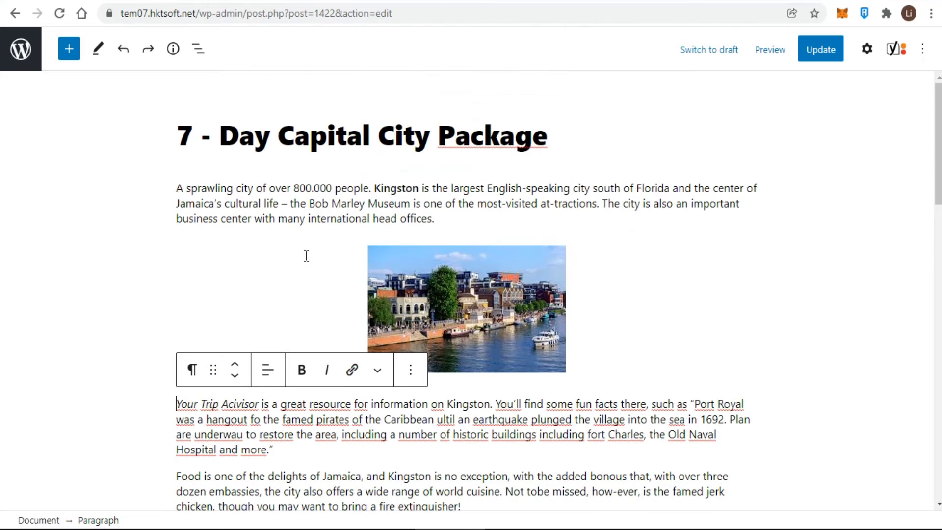
click(287, 191)
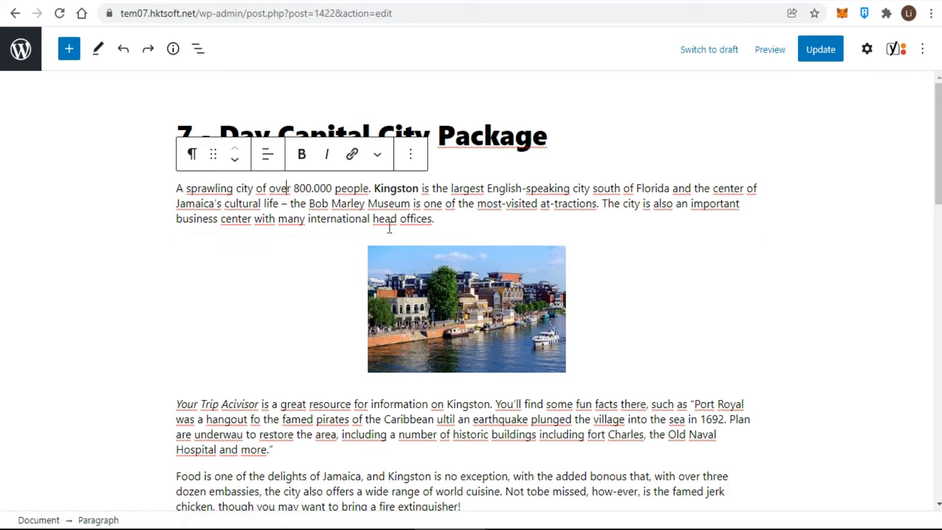
click(866, 48)
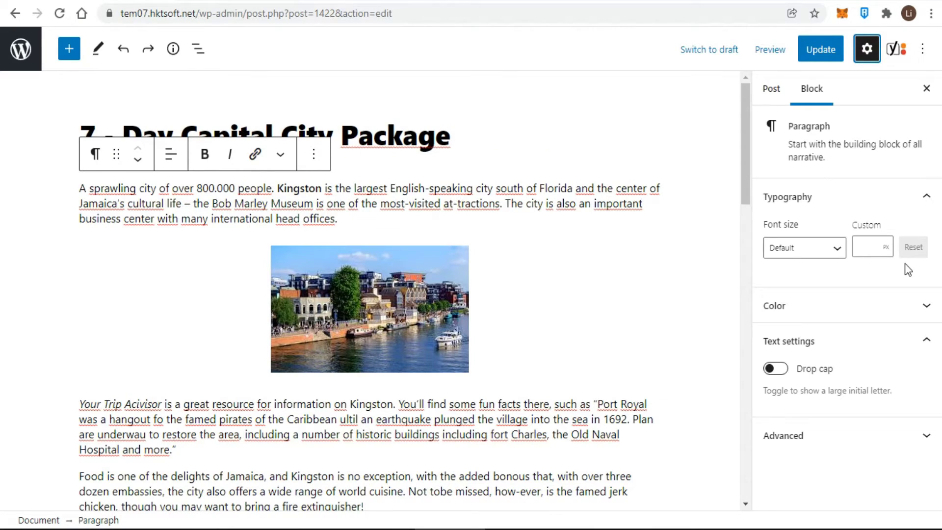
click(917, 309)
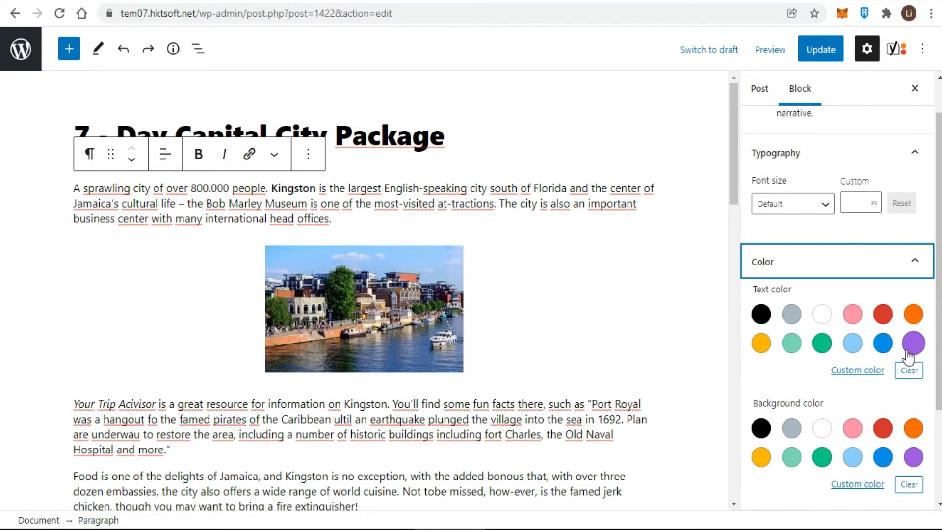
click(882, 314)
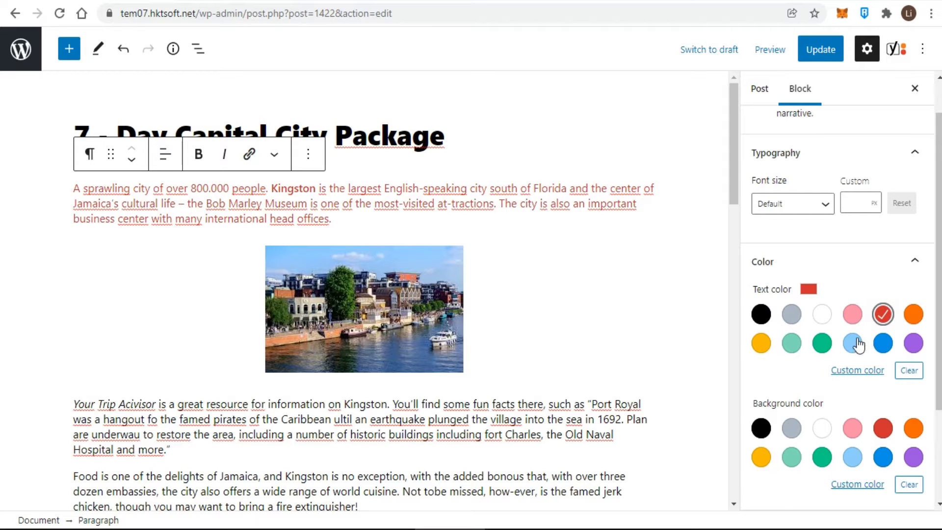
click(882, 316)
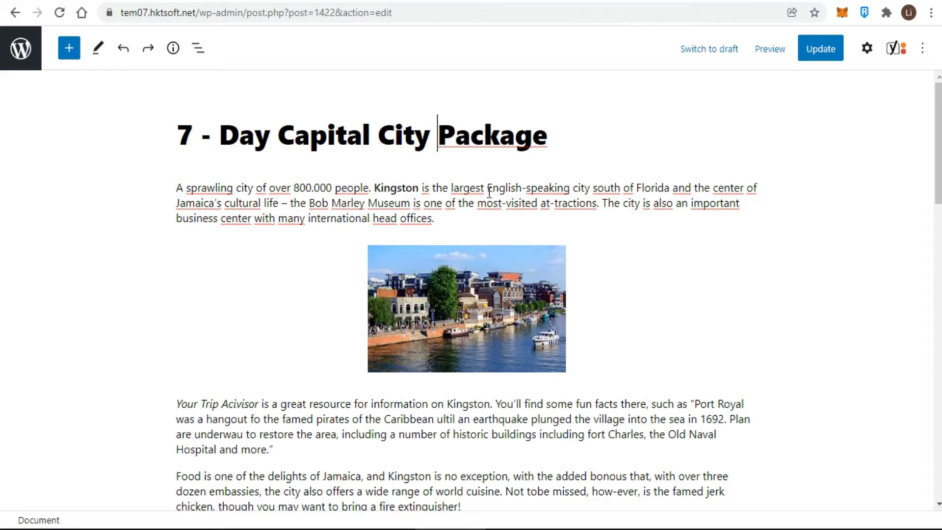
click(290, 205)
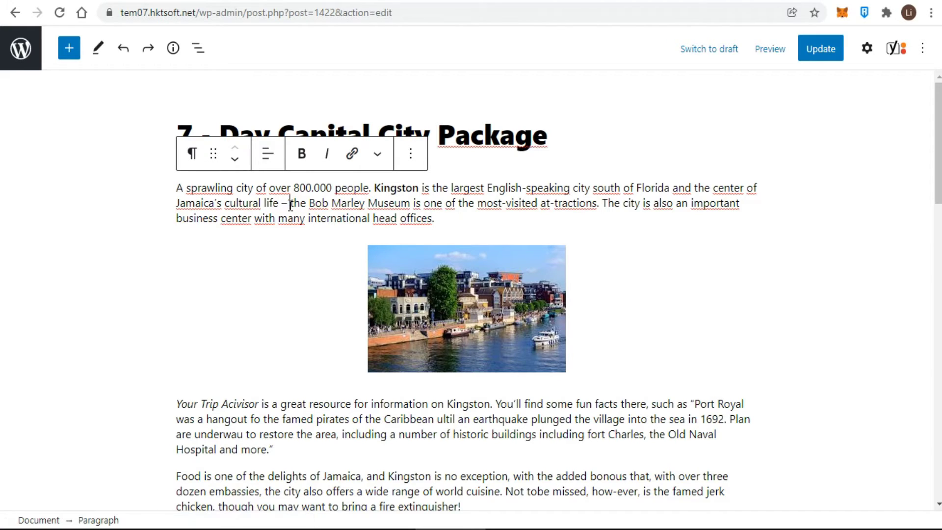
click(194, 162)
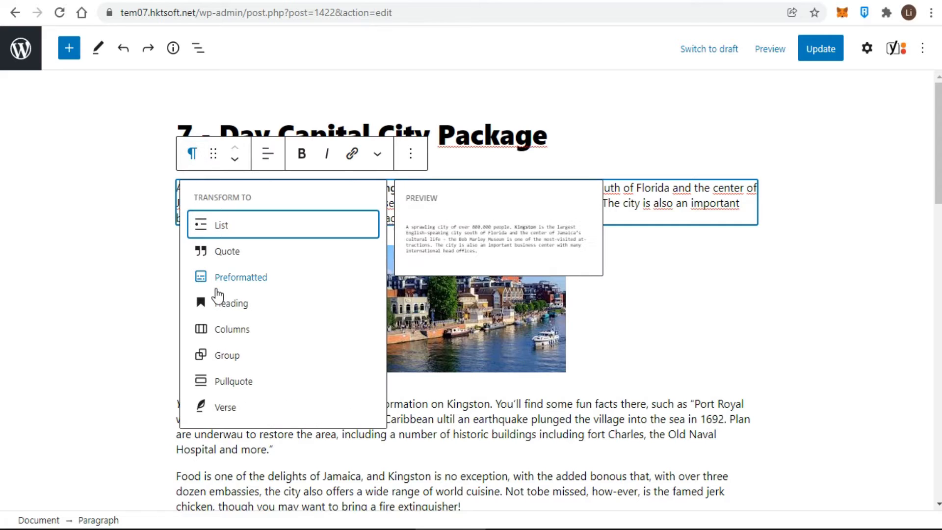
click(131, 211)
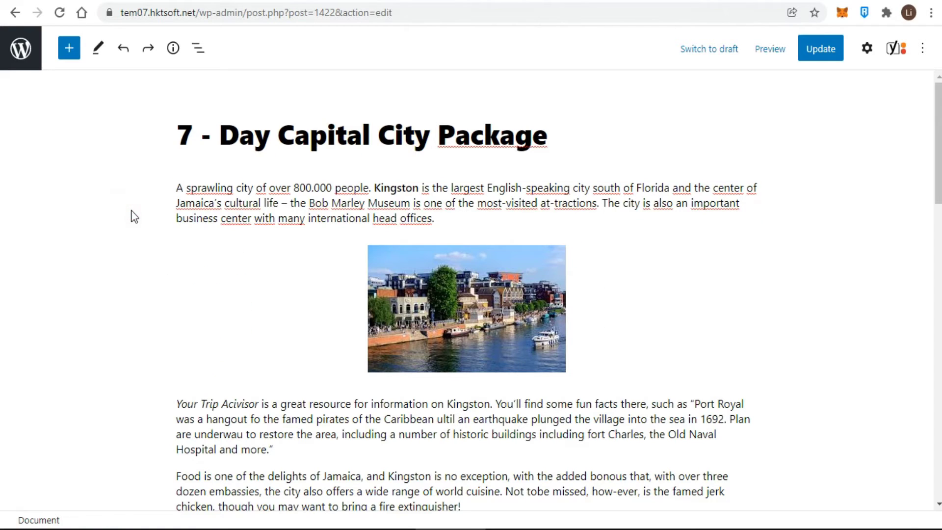
click(278, 188)
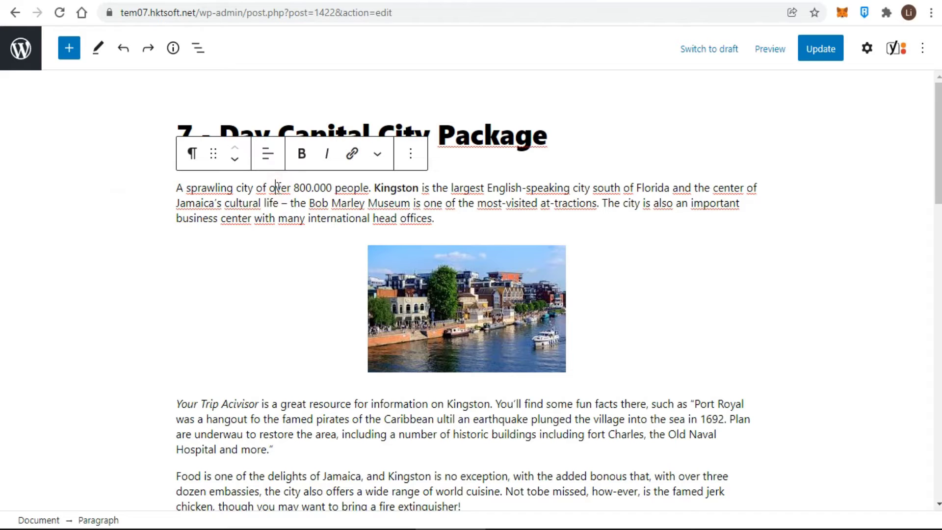
click(267, 153)
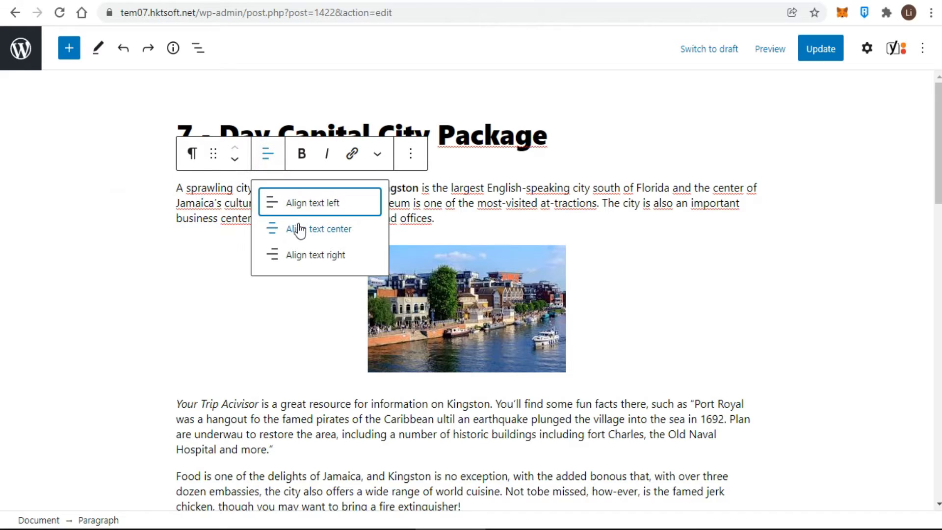
click(299, 234)
click(267, 153)
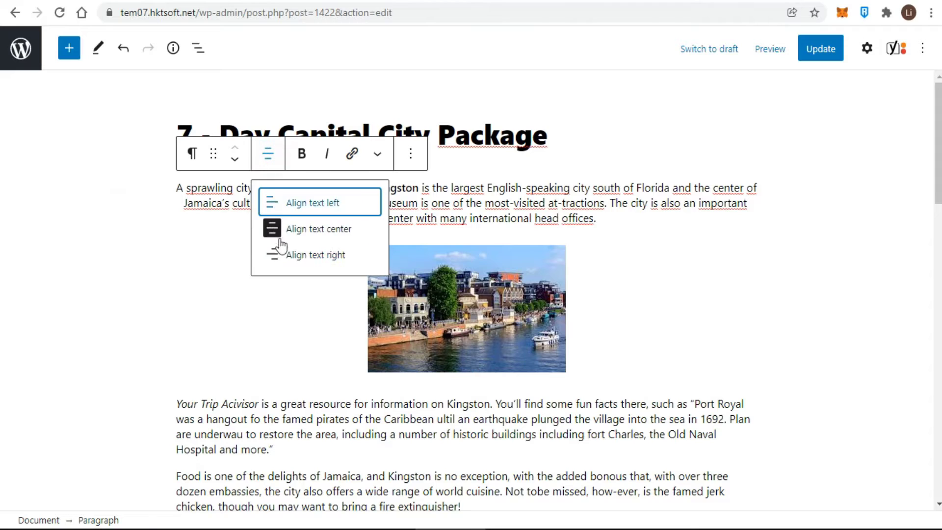
click(287, 260)
click(268, 156)
click(292, 202)
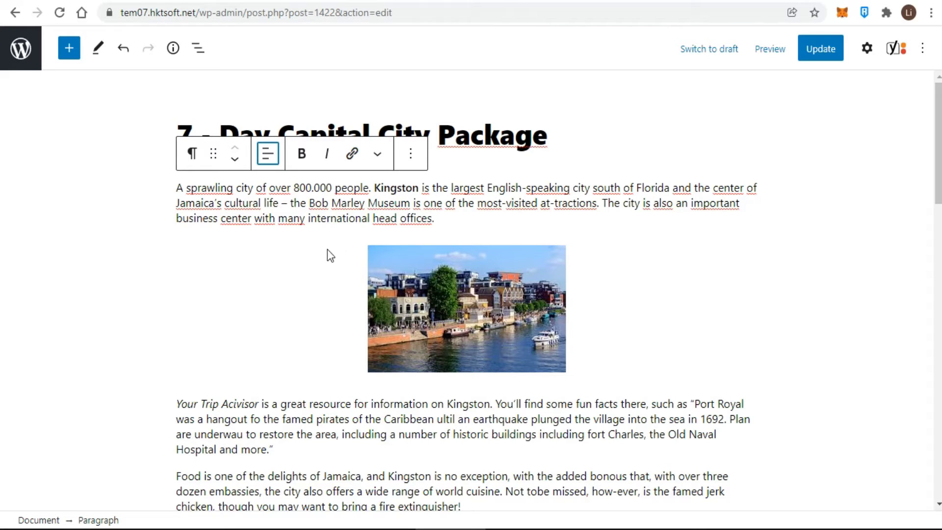
click(192, 162)
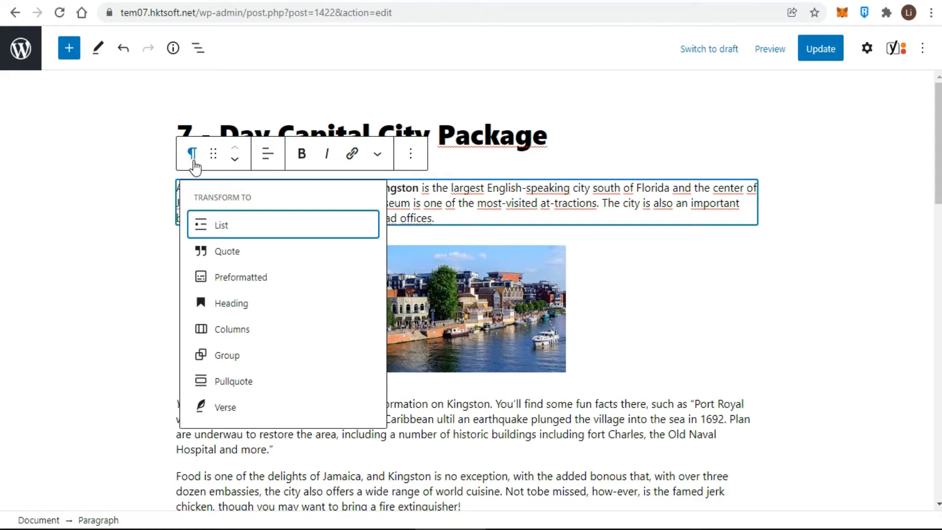
click(208, 253)
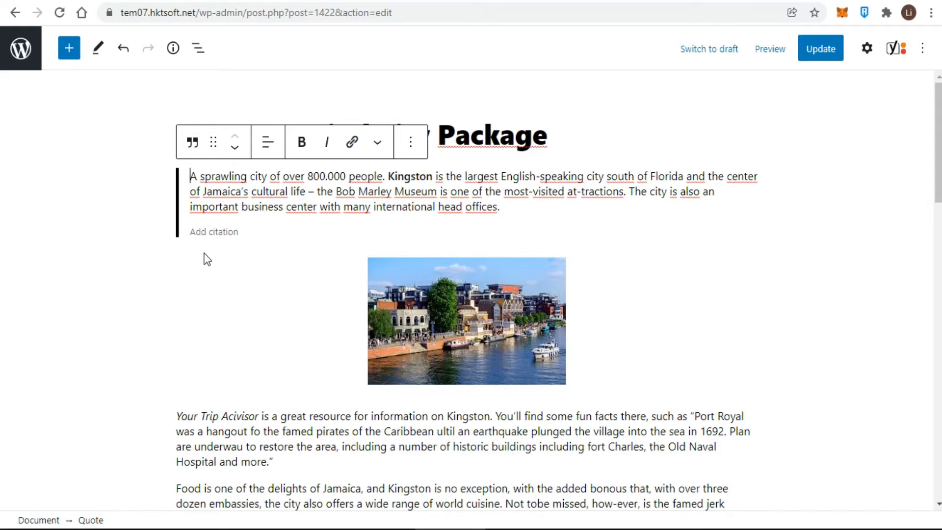
click(192, 143)
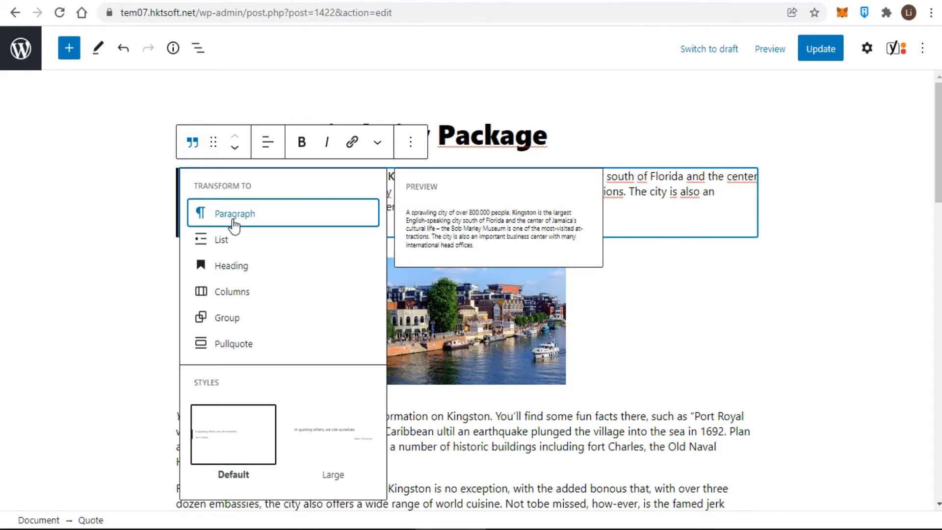
click(229, 216)
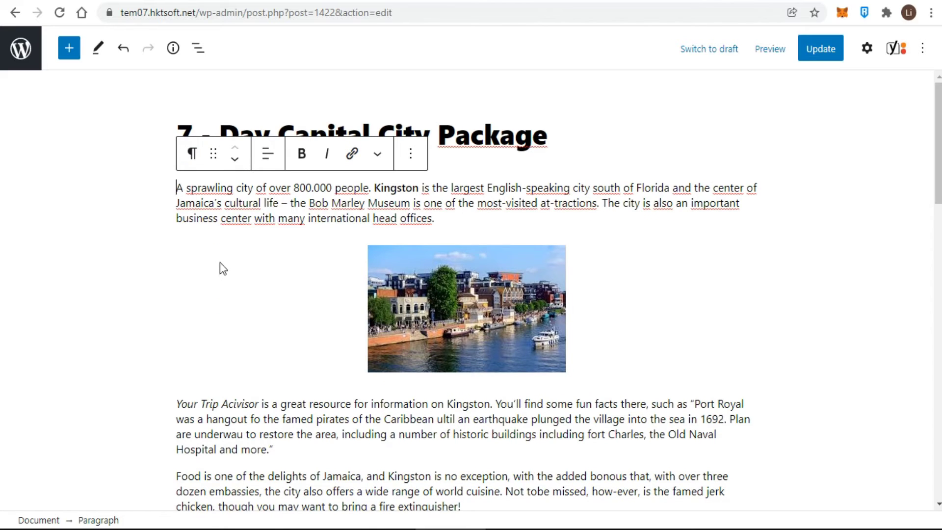
Step: Convert the four dish lines, Mackerel Run down to Bully Beef, into a bulleted list, briefly trying numbered
scroll(216, 256, down, 8)
scroll(227, 283, up, 3)
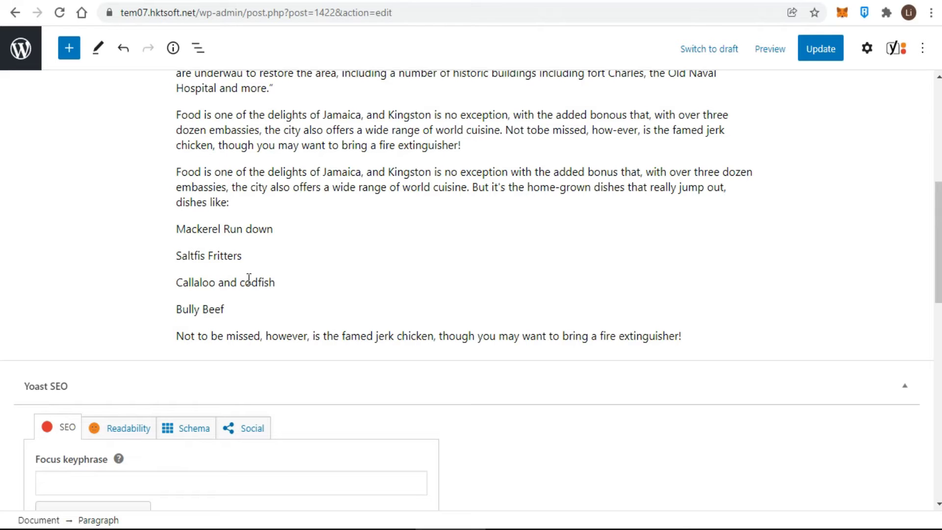
drag(226, 310, 167, 232)
scroll(166, 232, up, 3)
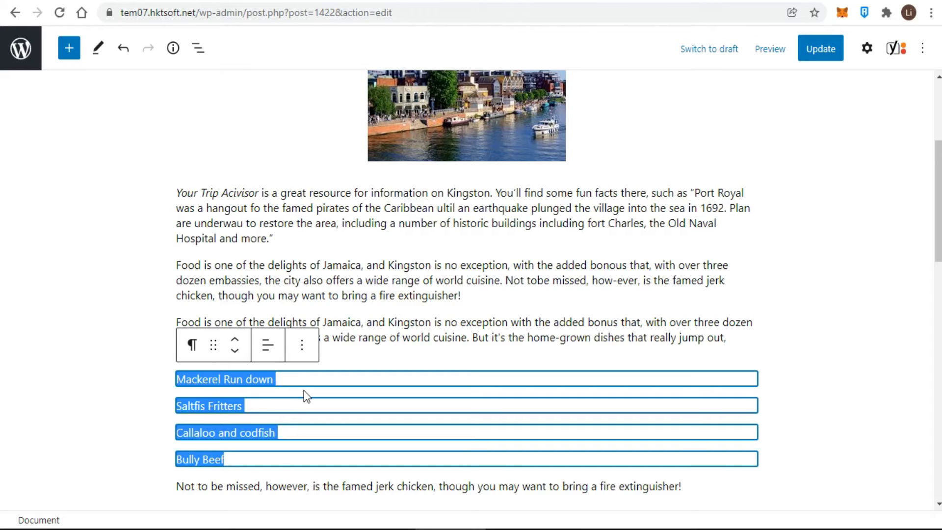
click(191, 345)
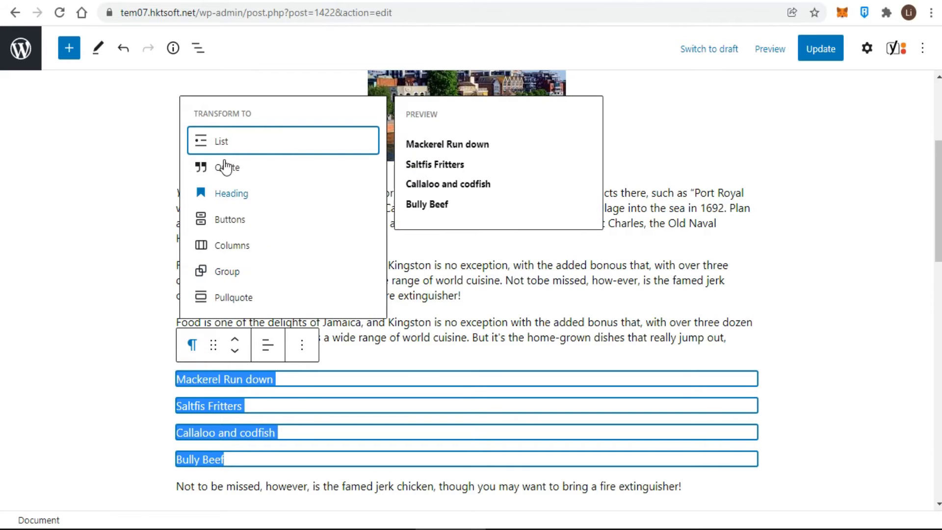
click(224, 147)
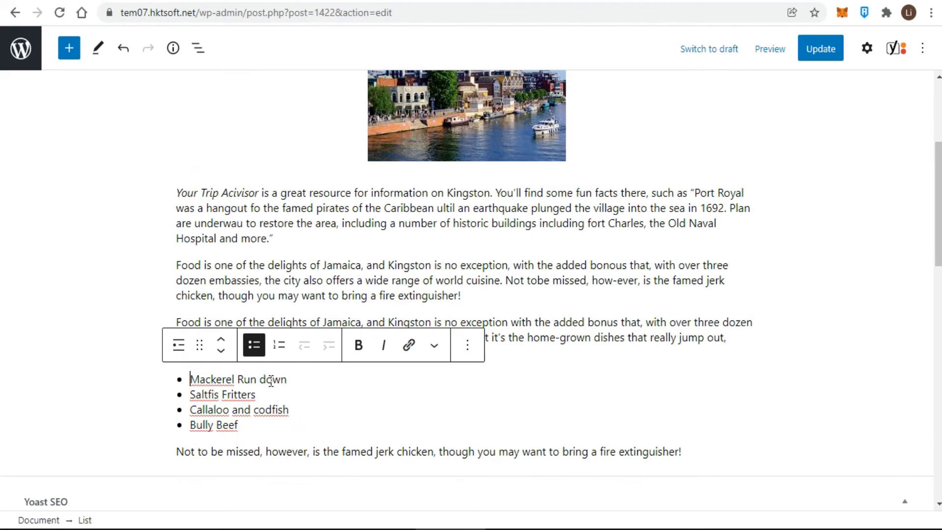
click(279, 346)
click(254, 344)
Step: Insert a new List block after the jerk chicken paragraph via the /l shortcut
click(722, 452)
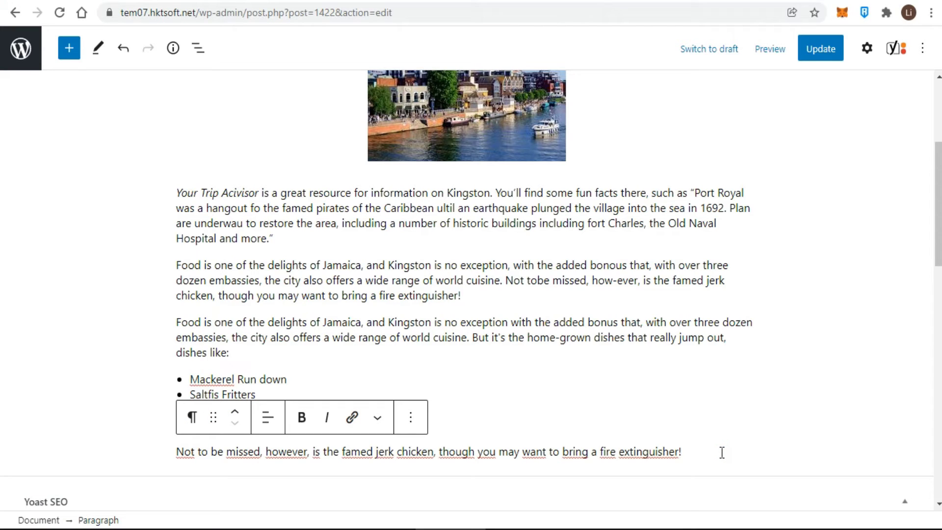
key(Return)
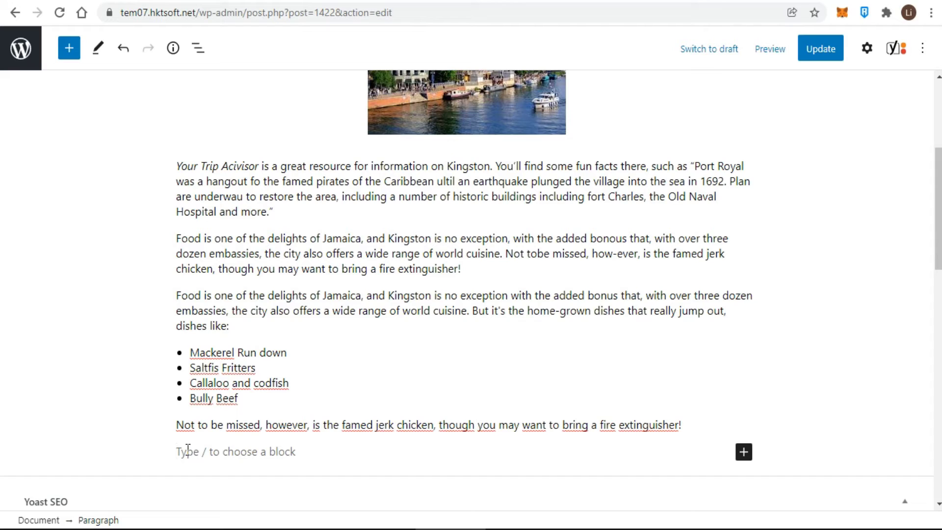
scroll(188, 449, down, 3)
scroll(188, 449, down, 1)
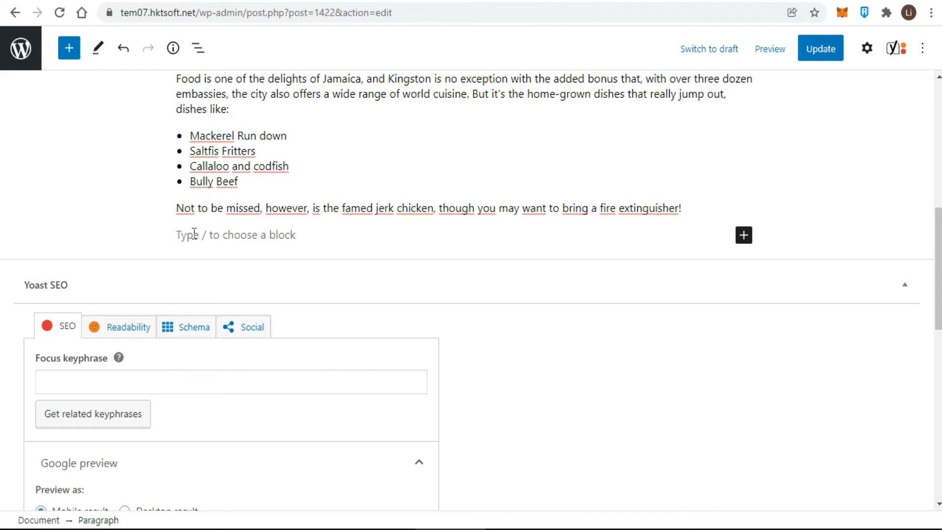
text(/l)
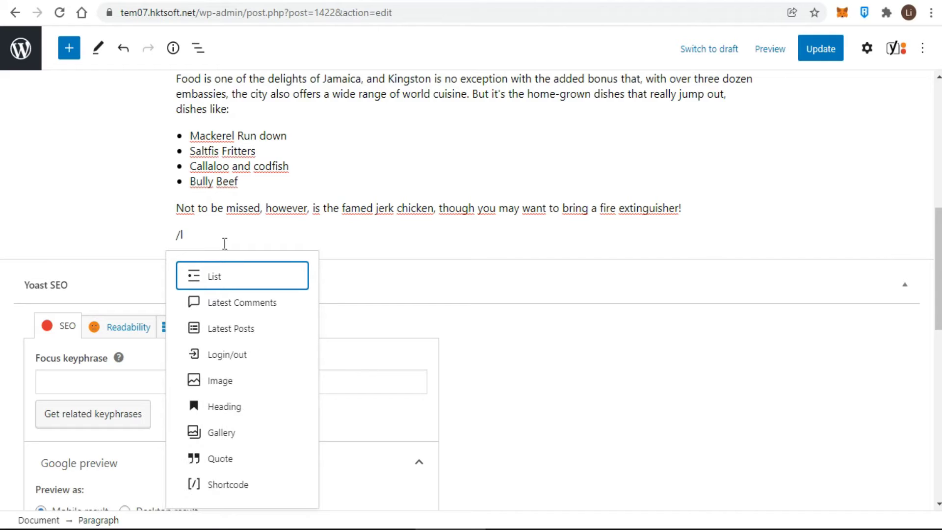
click(203, 281)
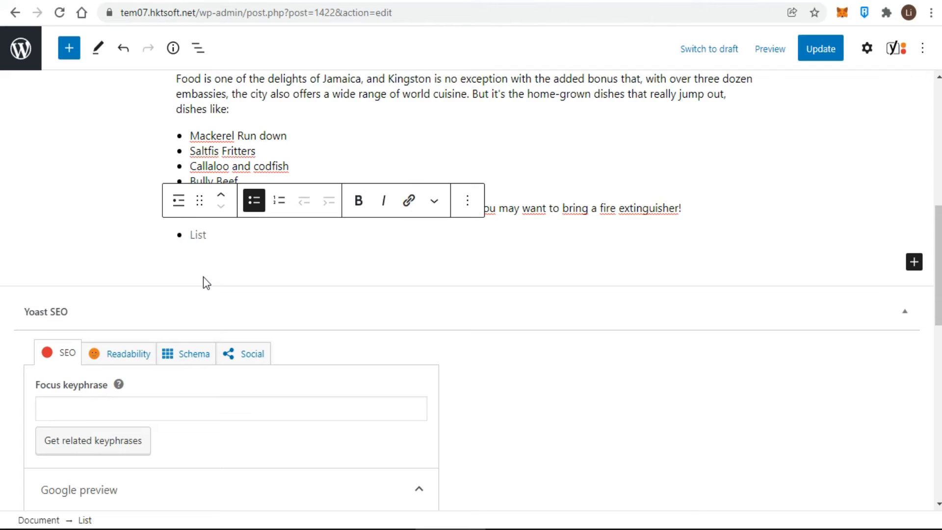
Step: Fill the list with bullets 'Test 1' and 'Test 2', removing the extra empty bullet
text(Té)
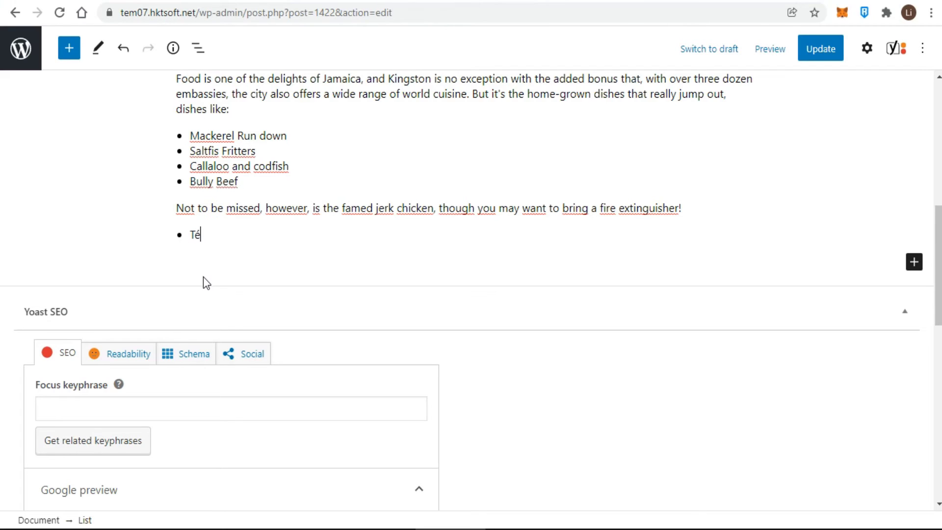
text(st 1)
key(Return)
text(Test 2)
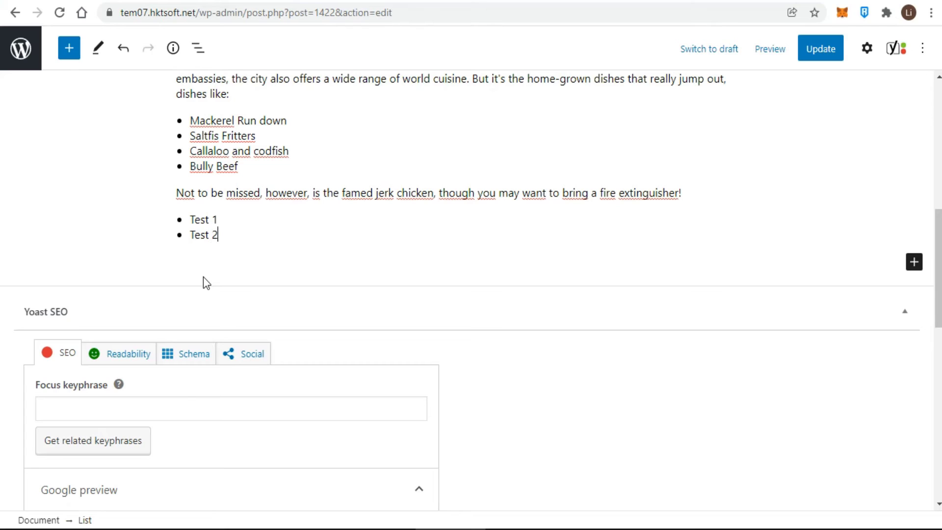
key(Return)
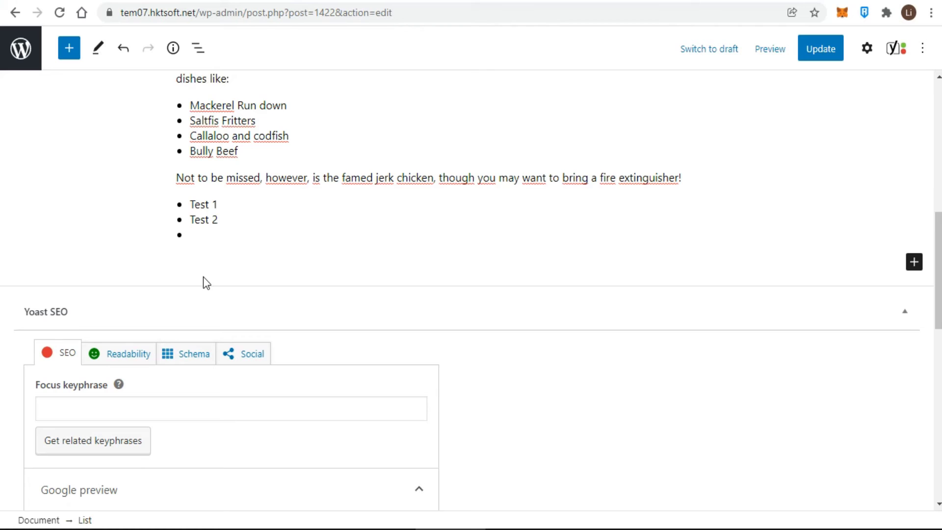
mouse_move(207, 252)
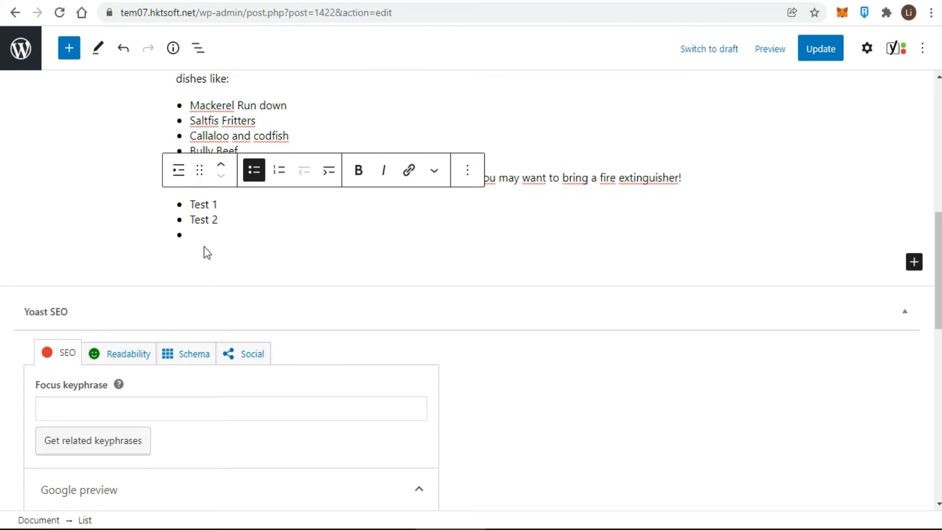
key(BackSpace)
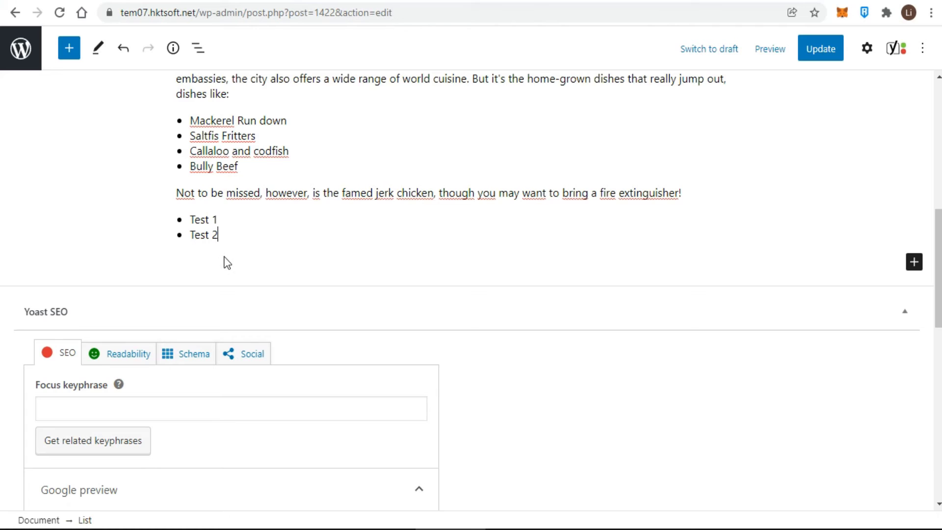
scroll(223, 261, up, 2)
Step: Add an indented sub-bullet below 'Mackerel Run down' in the dish list
click(297, 197)
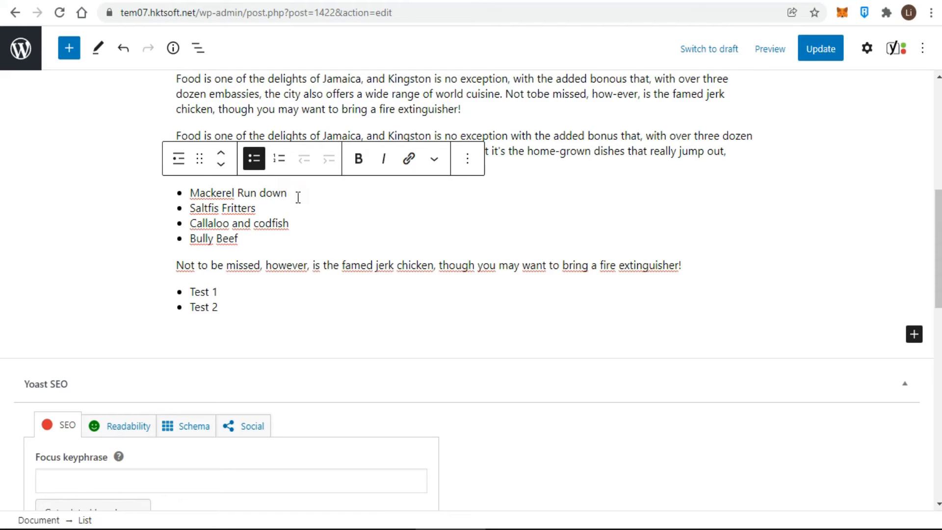
key(Return)
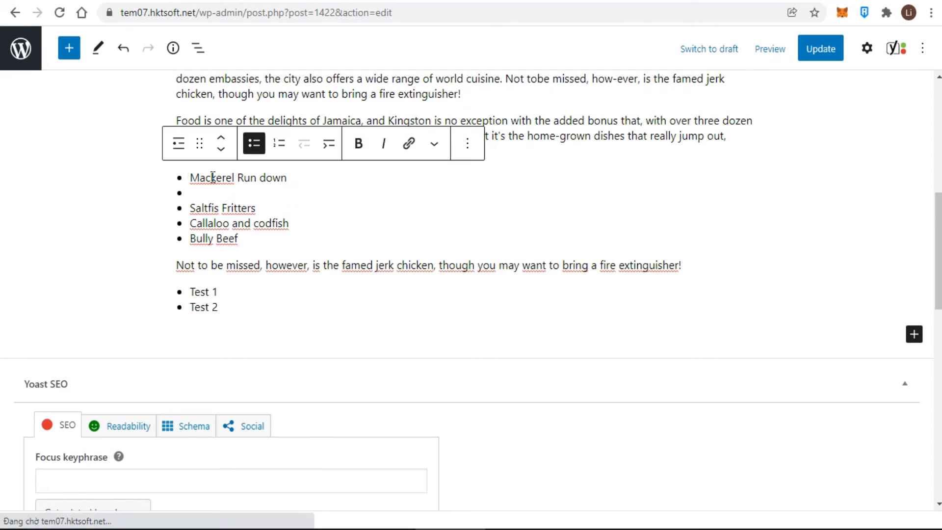
click(327, 144)
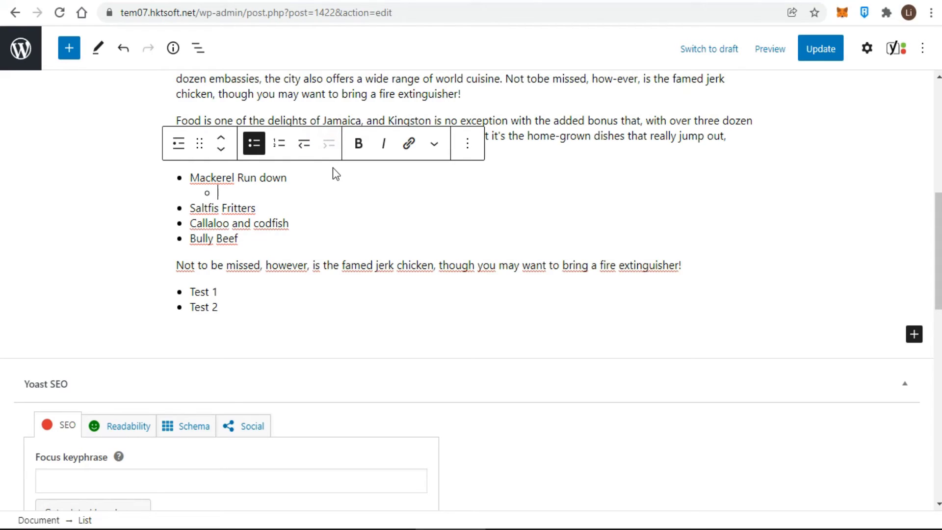
Step: Enter sub-items Test 1, Test 2 and Test 3, then outdent the trailing empty item
text(Test)
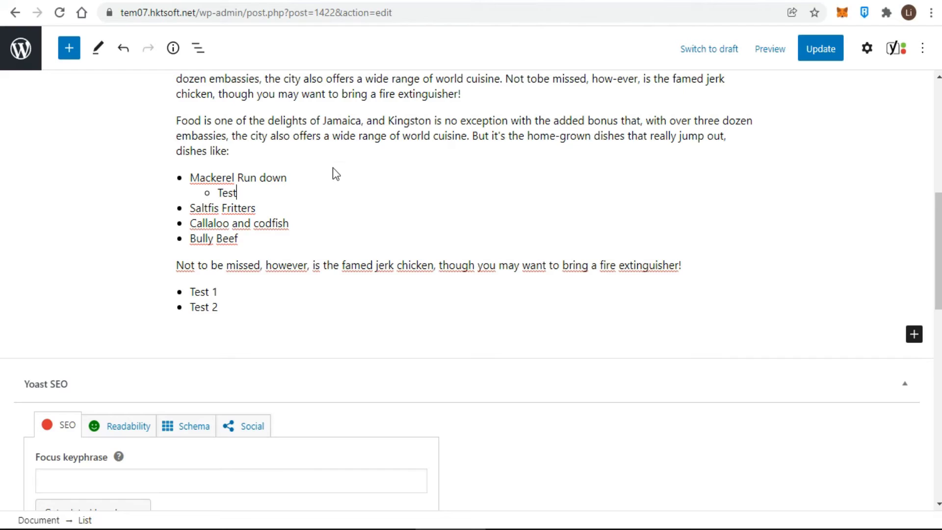
text( 1)
key(Return)
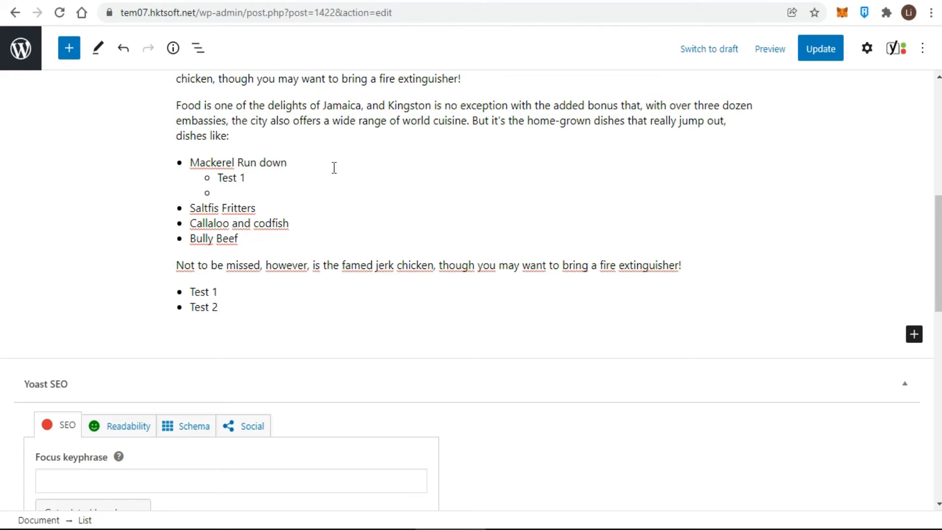
text(Test 2)
key(Return)
text(Te)
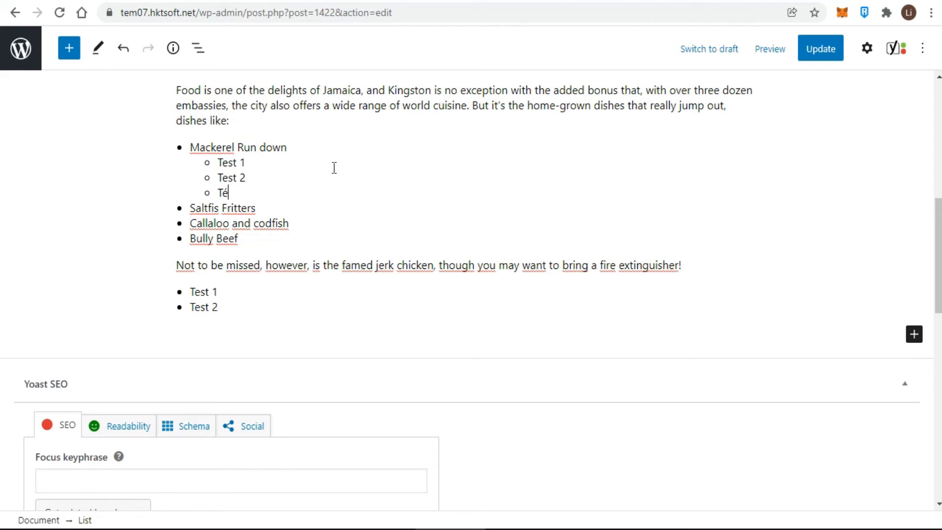
text(st 3)
key(Return)
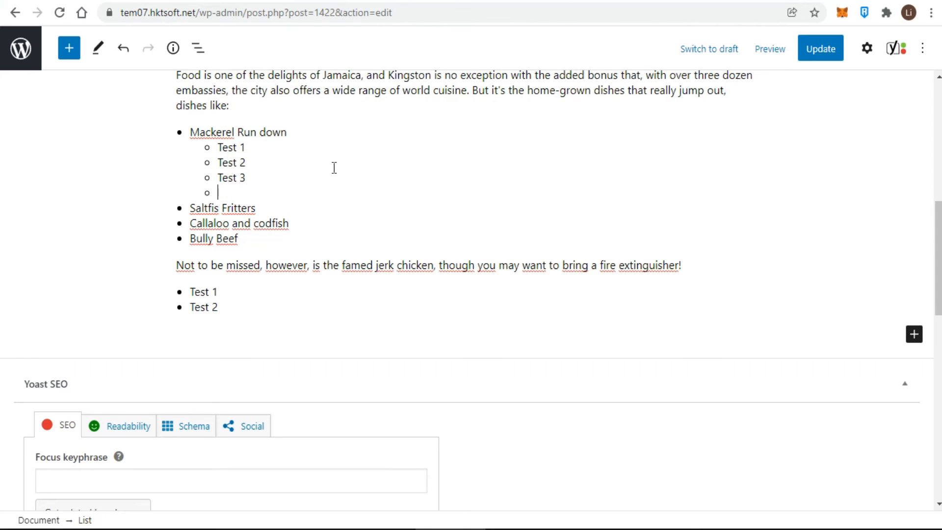
scroll(235, 233, up, 1)
scroll(235, 233, up, 2)
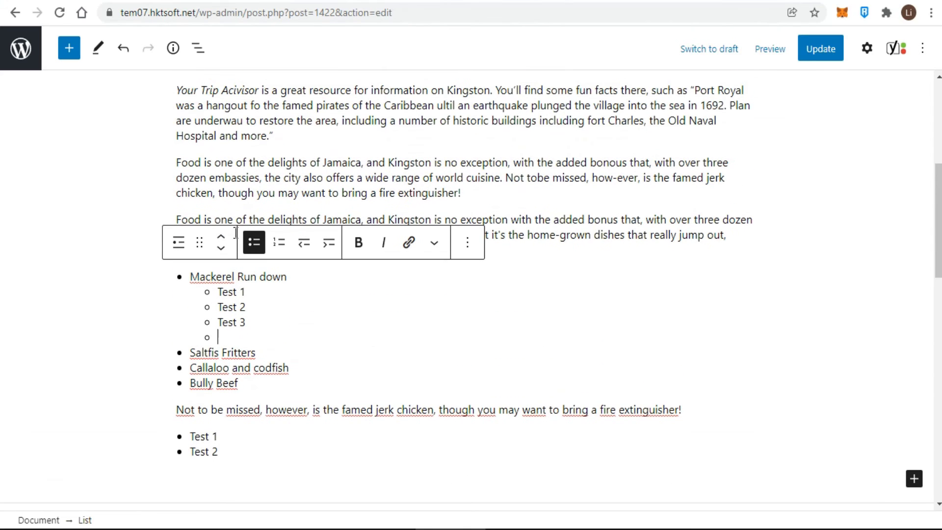
click(305, 245)
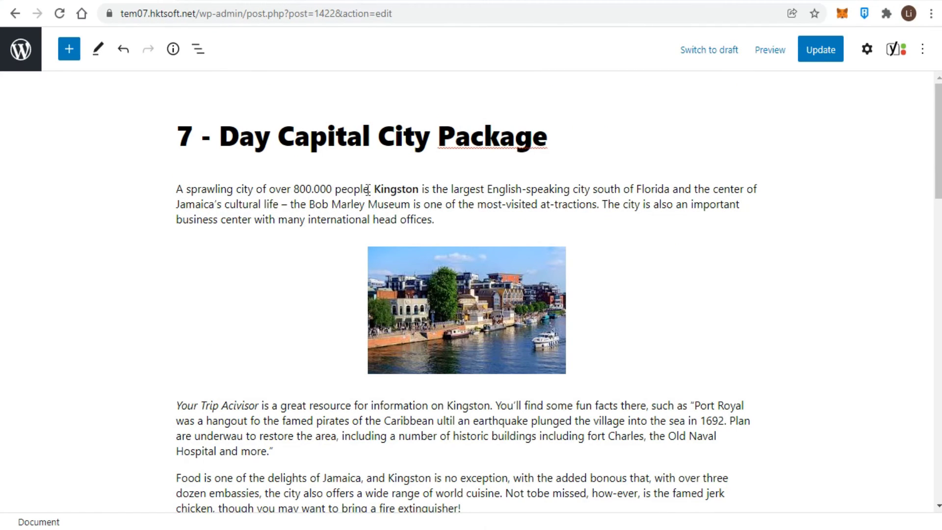
Step: Convert the Kingston intro paragraph to a List, back to Paragraph, then to Preformatted
click(262, 204)
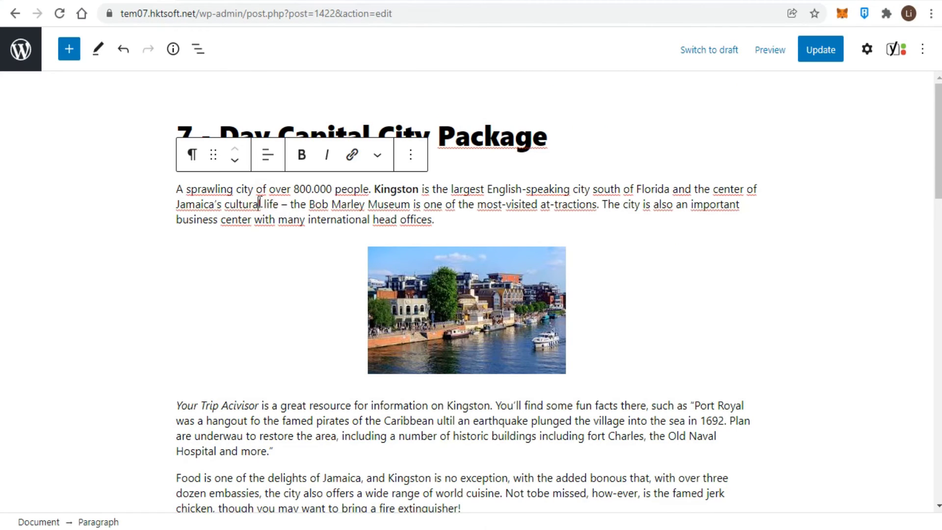
click(193, 155)
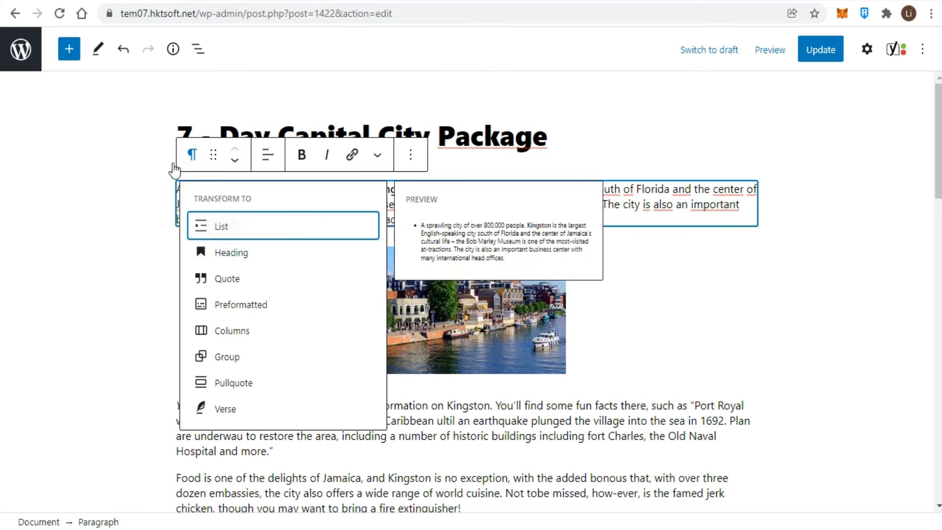
click(222, 230)
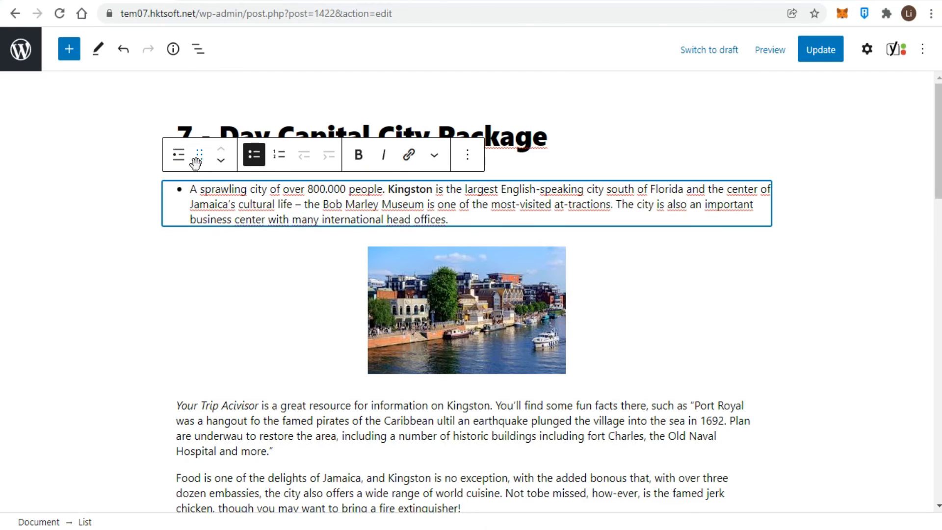
click(179, 155)
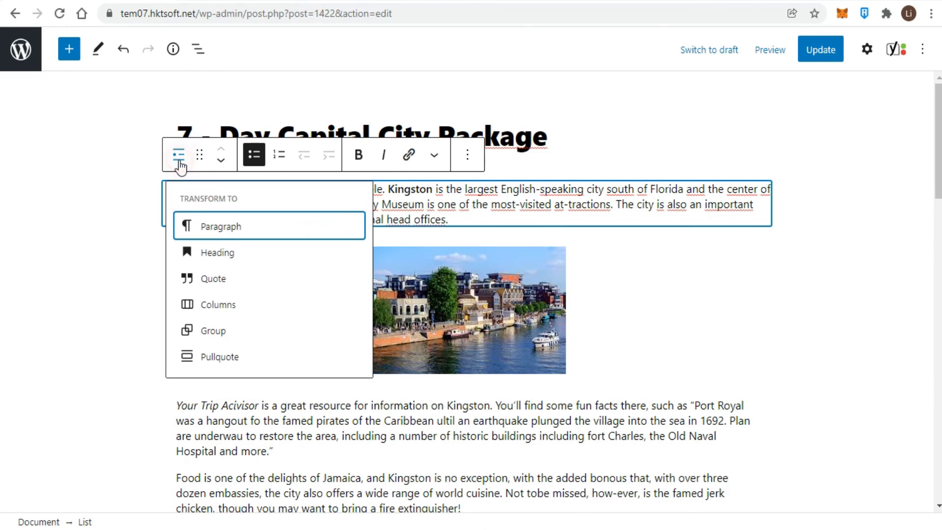
click(213, 235)
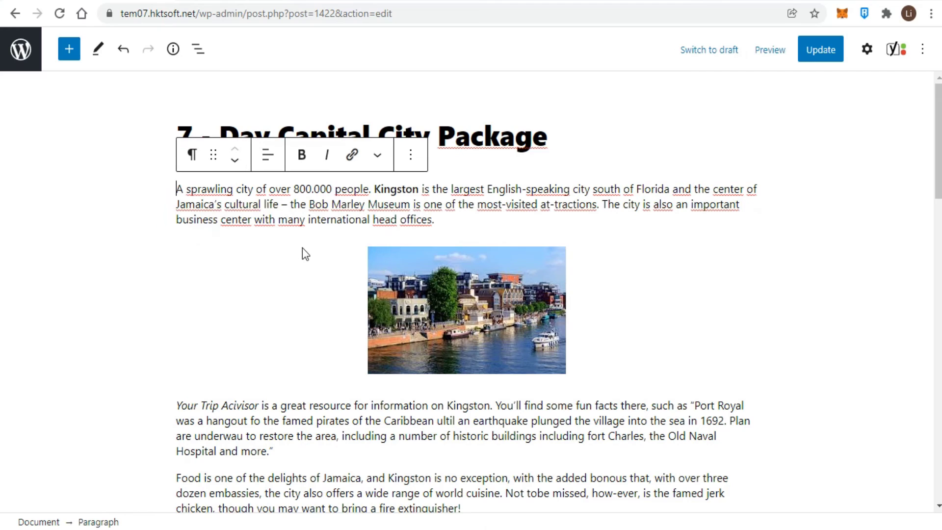
click(192, 156)
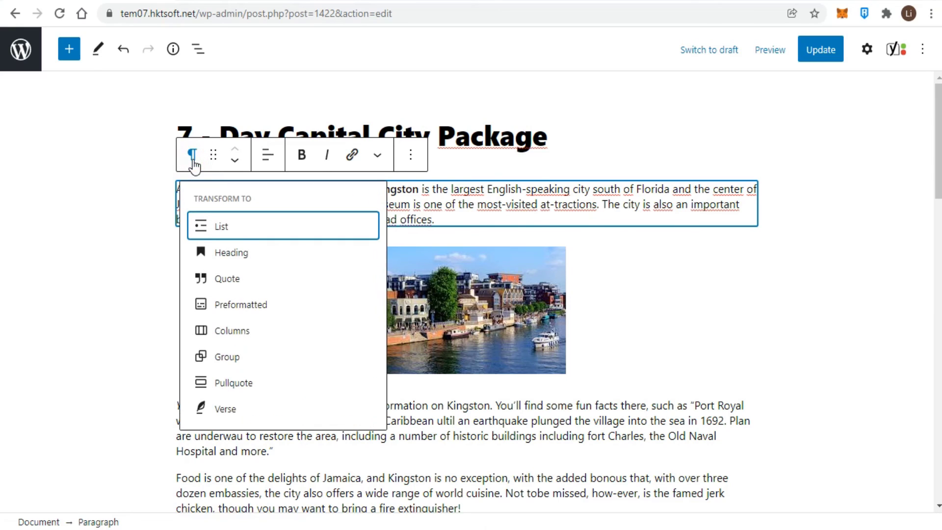
click(283, 306)
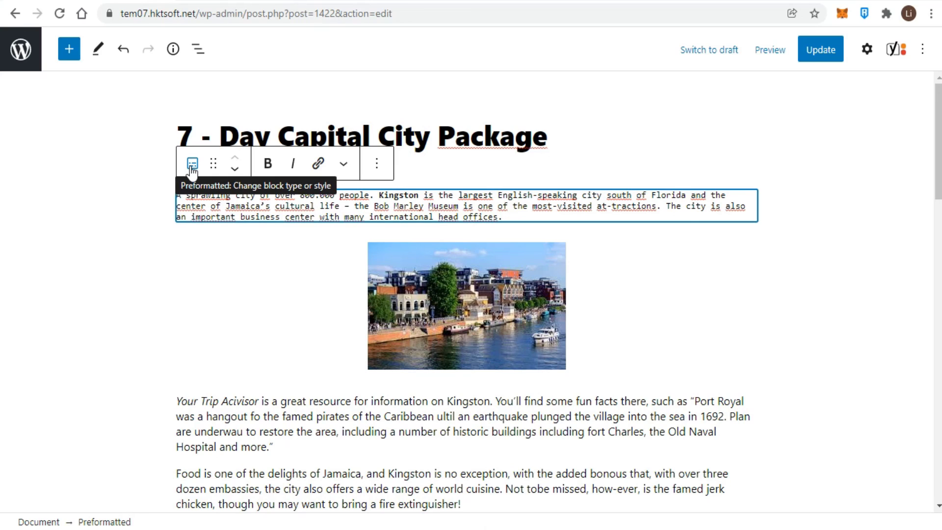
Step: Convert the Preformatted intro back into a Paragraph block and insert an empty line above it
click(191, 169)
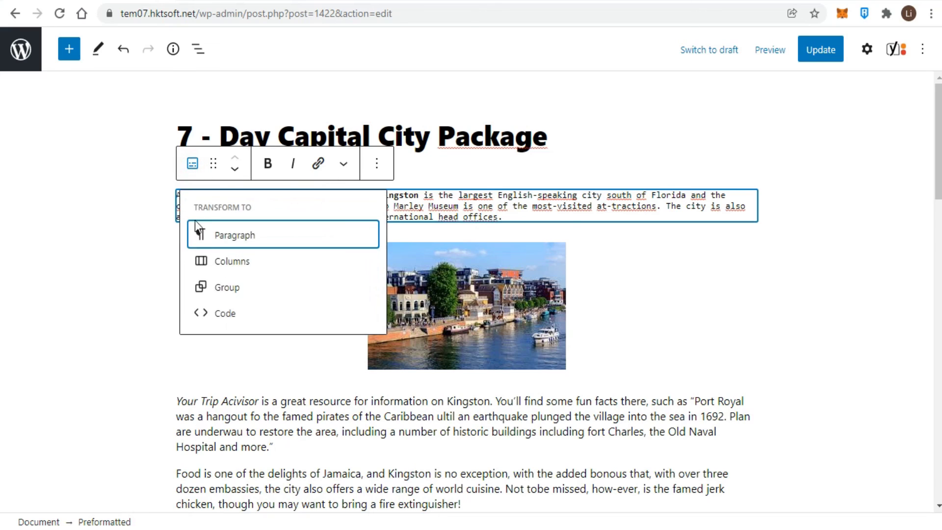
click(246, 236)
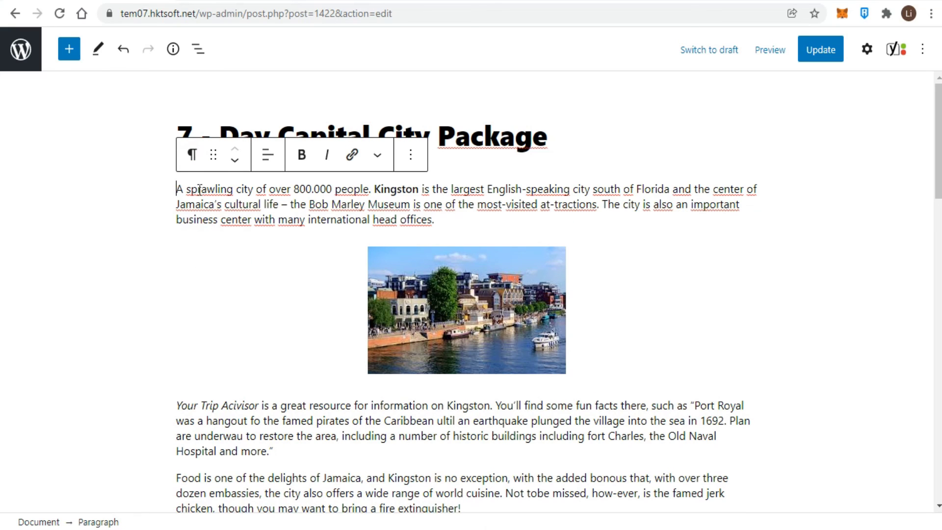
key(Return)
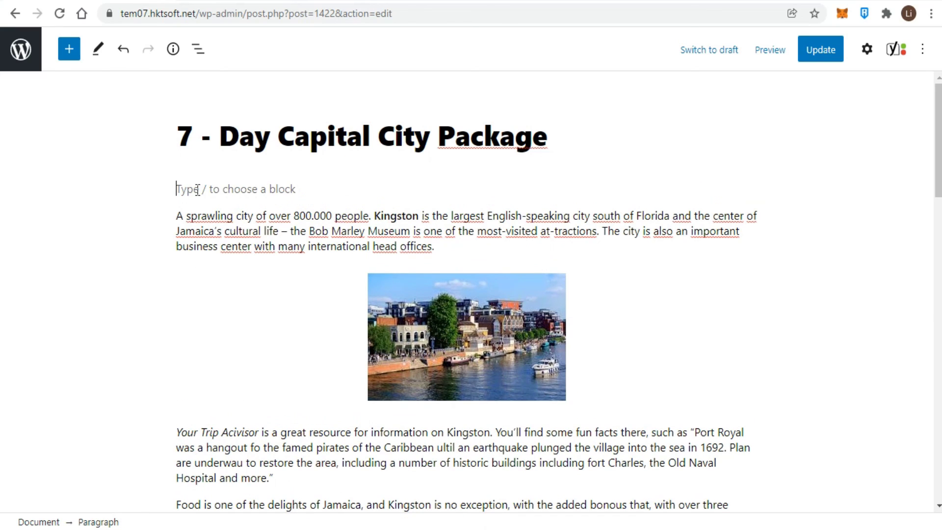
Step: Type 'Heading 1' in the new block and turn it into an H1 heading
text(Heading 1)
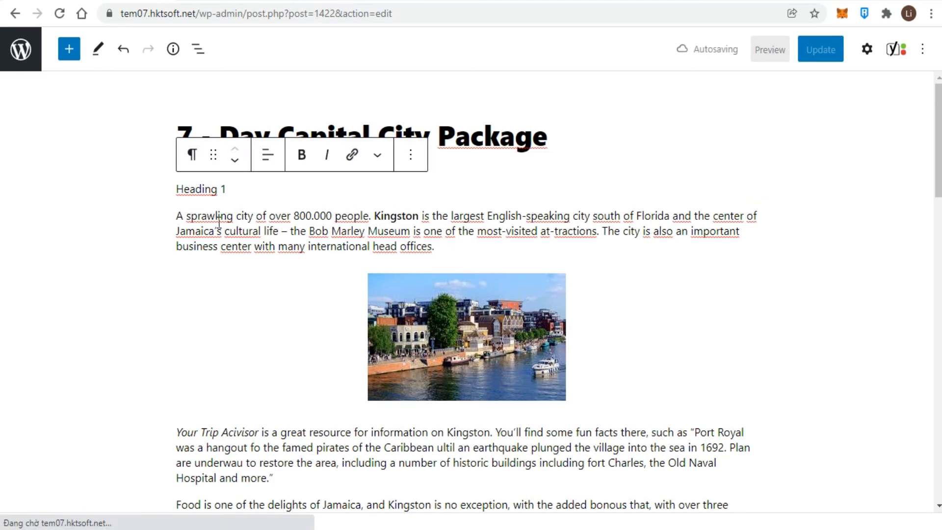
click(193, 155)
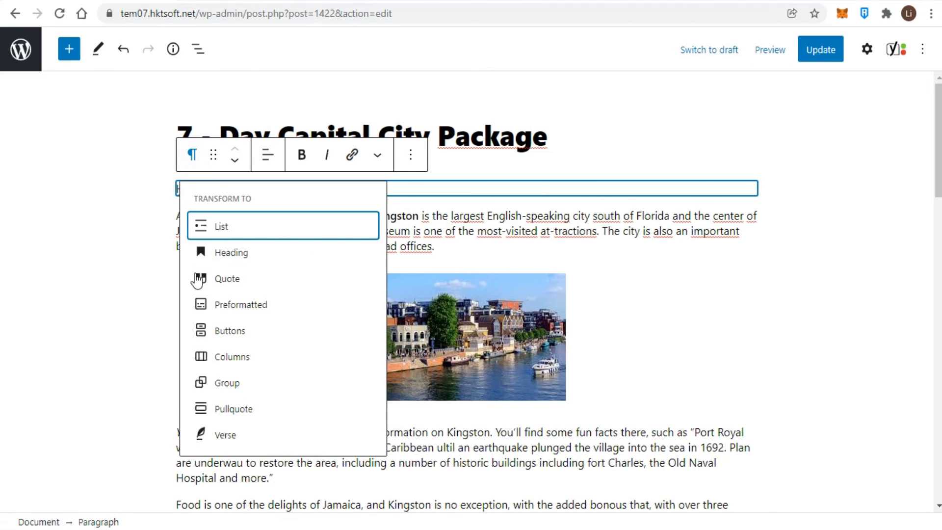
click(218, 253)
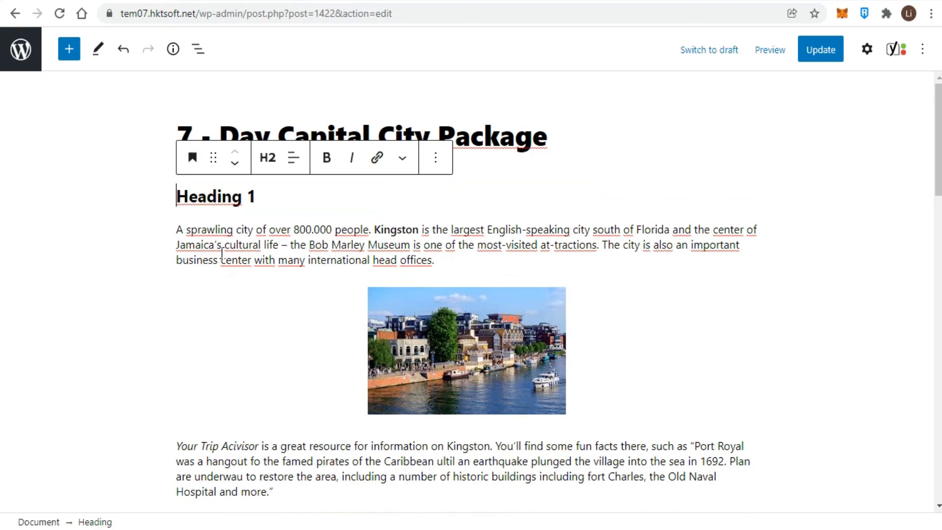
click(267, 159)
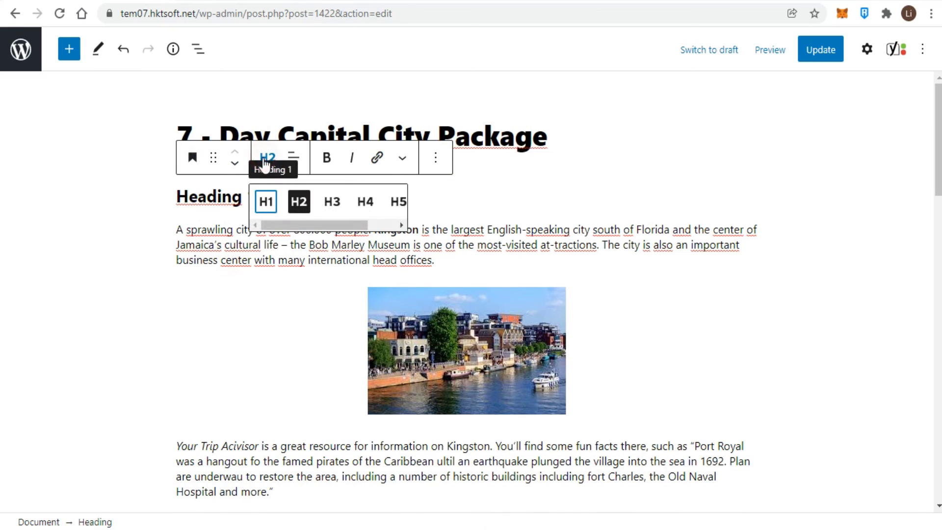
click(266, 201)
click(447, 198)
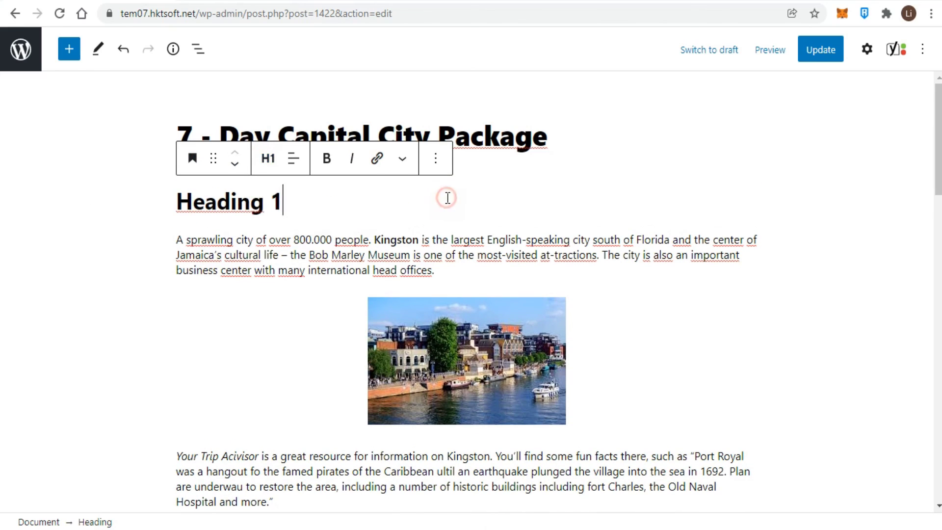
Step: Add a 'Heading 2' block below Heading 1 and make it an H2 heading
key(Return)
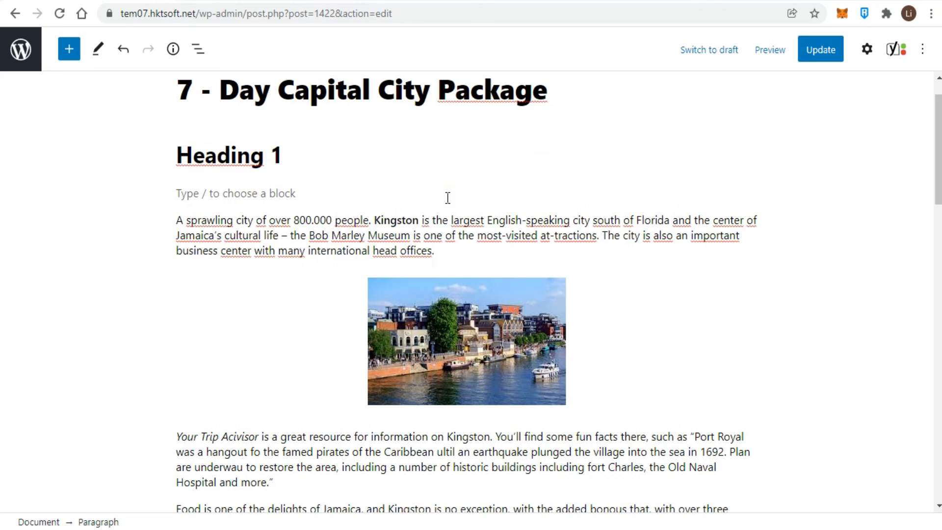
text(Heading 2)
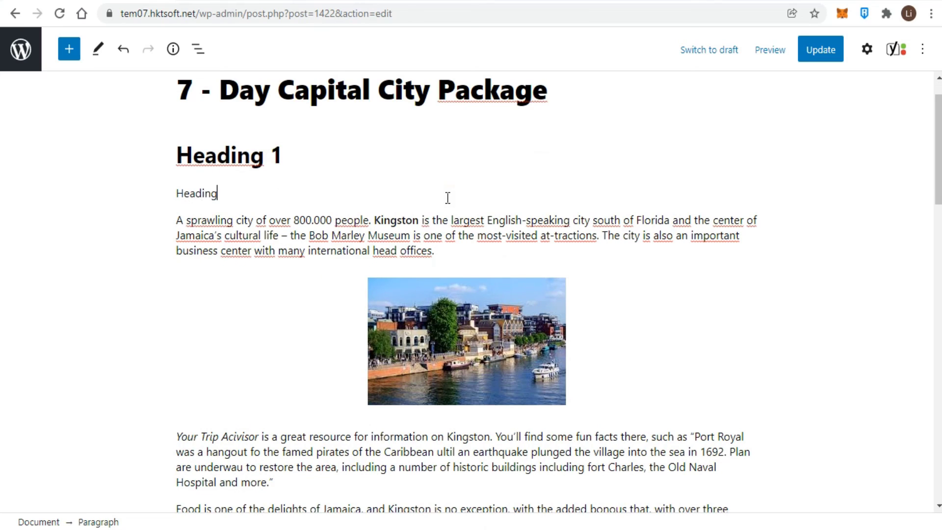
mouse_move(207, 204)
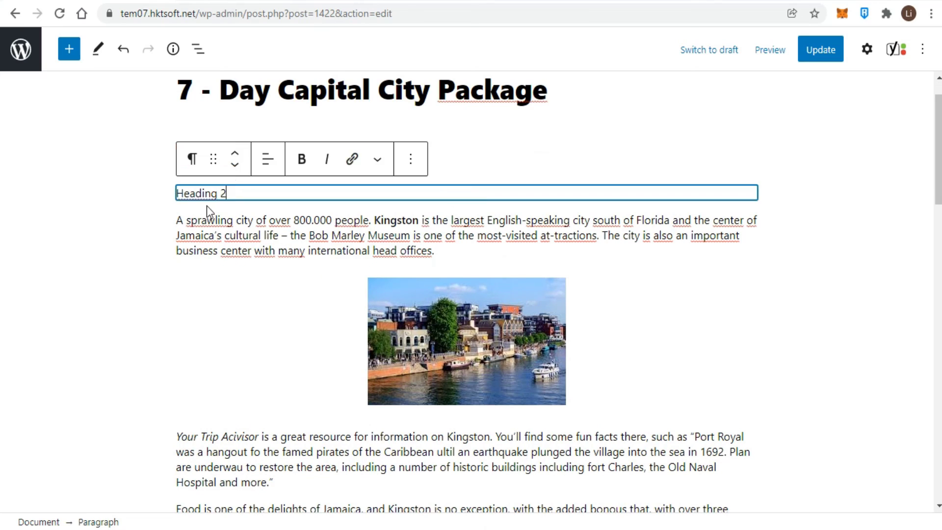
click(192, 160)
click(215, 260)
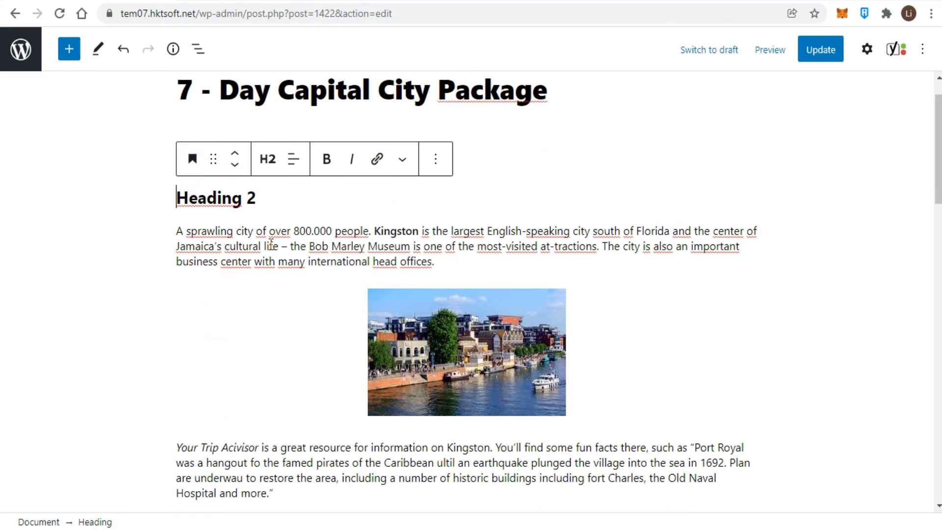
click(268, 162)
click(297, 208)
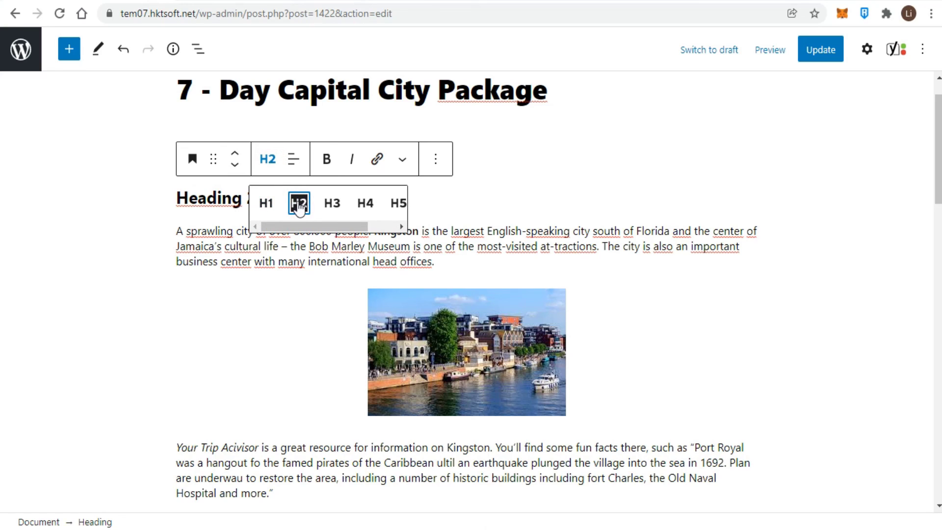
click(441, 188)
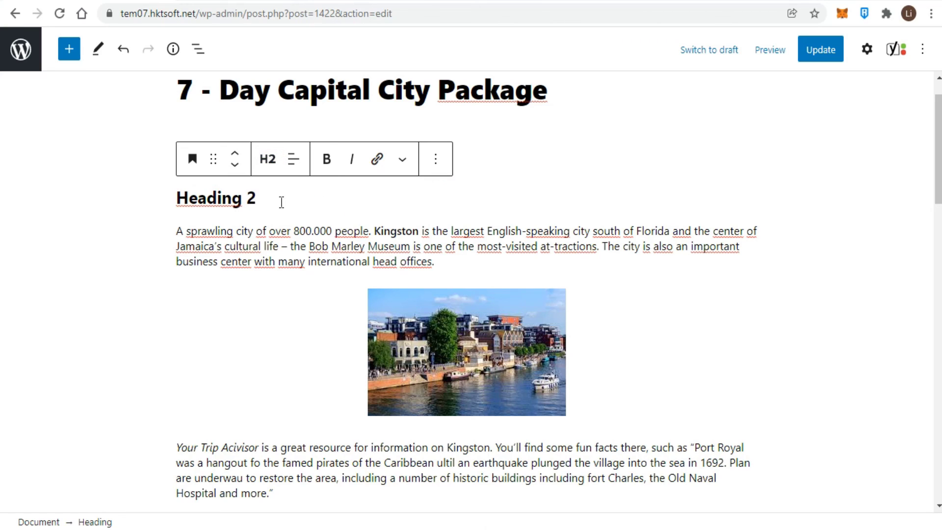
Step: Add a 'Heading 3' block below Heading 2 and make it an H3 heading
key(Return)
text(H)
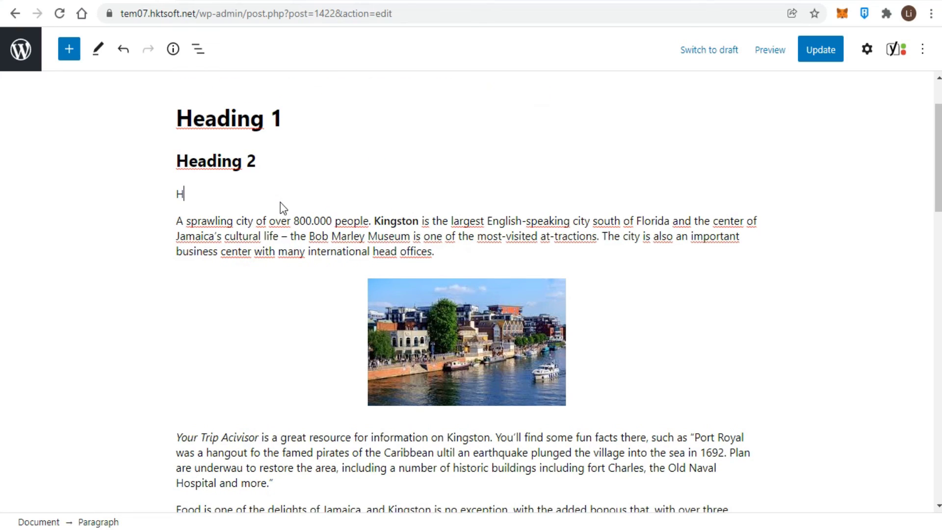
text(eading 3)
drag(231, 194, 160, 198)
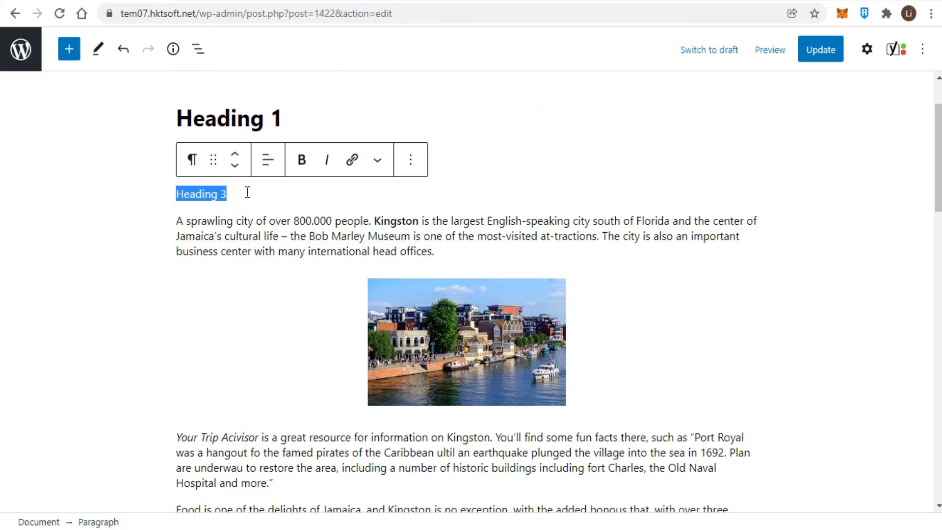
click(192, 159)
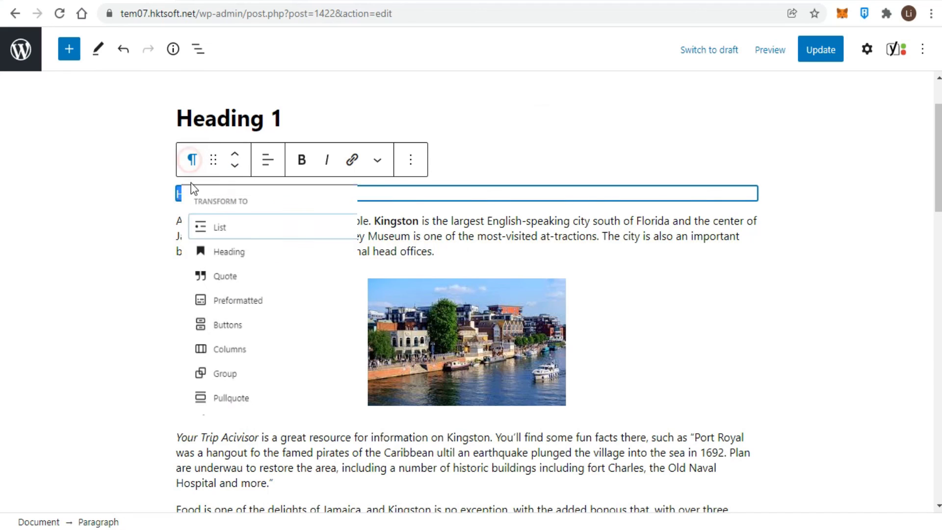
click(232, 258)
click(266, 164)
click(331, 203)
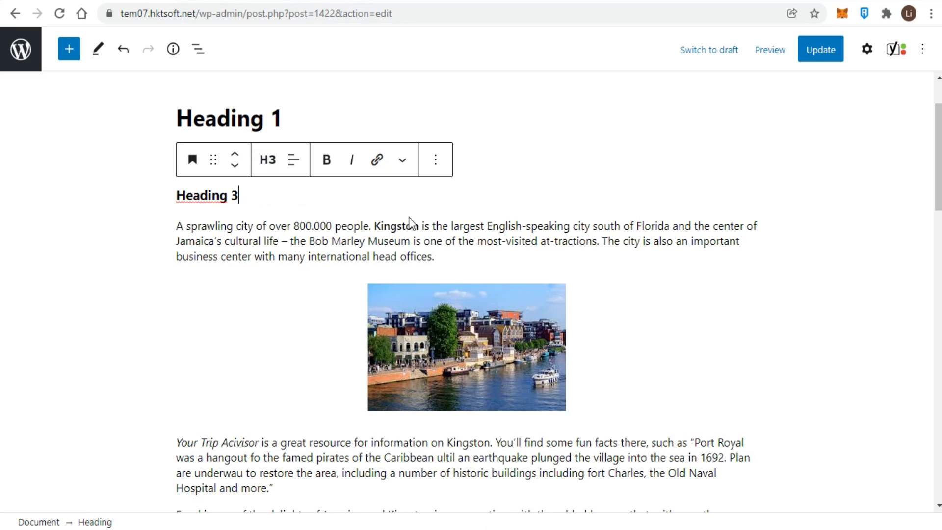
click(286, 240)
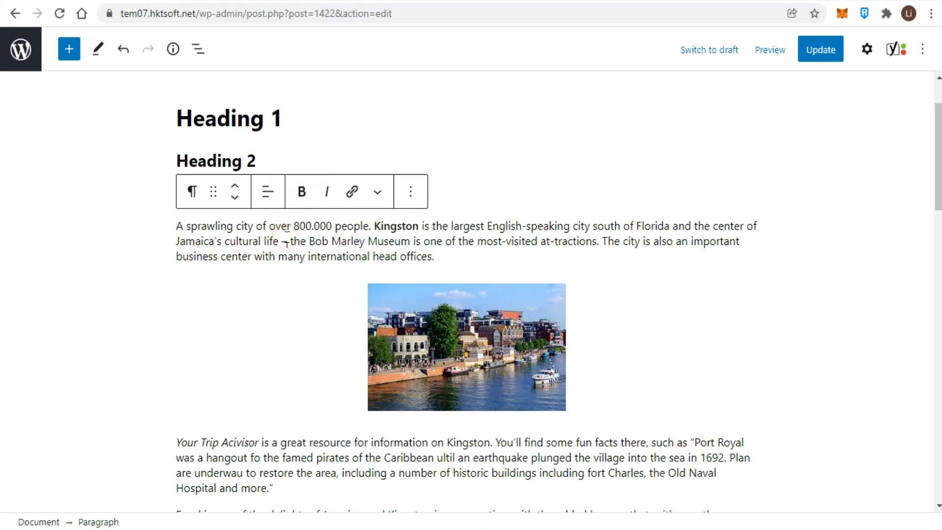
click(591, 443)
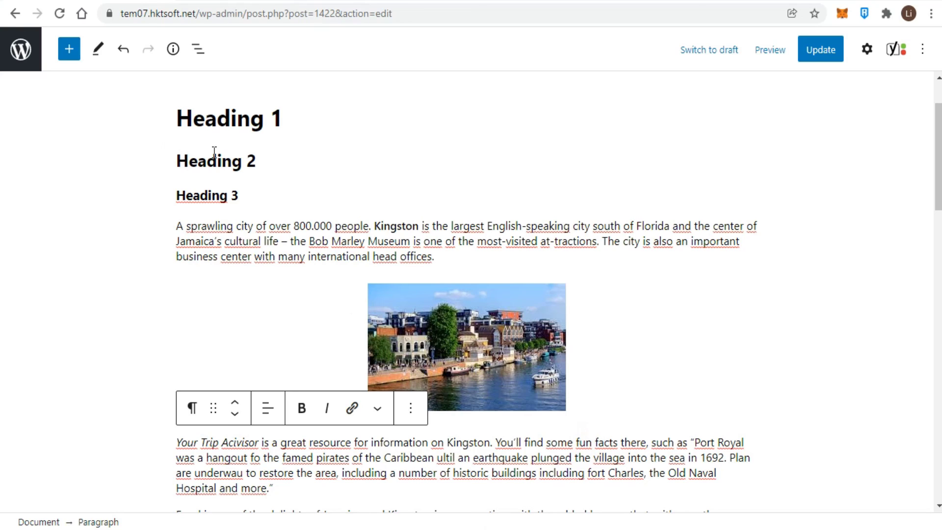